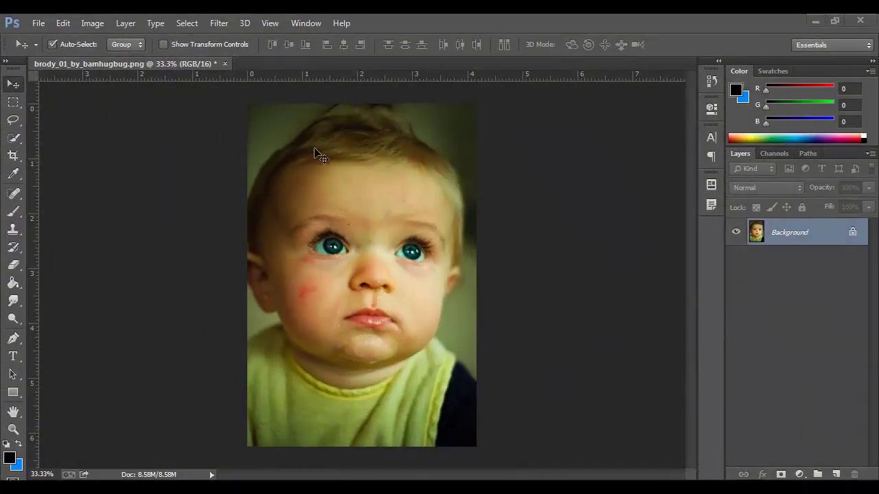
Open the Filter menu for the baby portrait
click(218, 25)
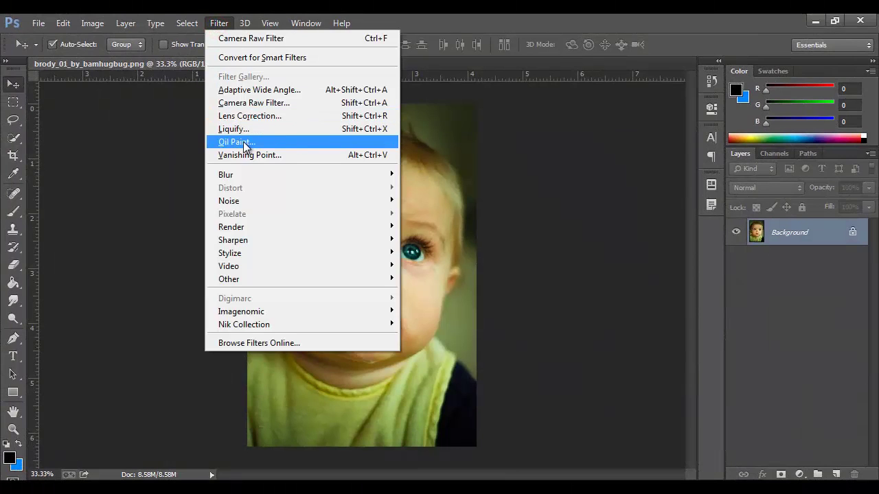
Apply the Camera Raw Filter with Highlights at -79 and Shadows at +90
click(248, 116)
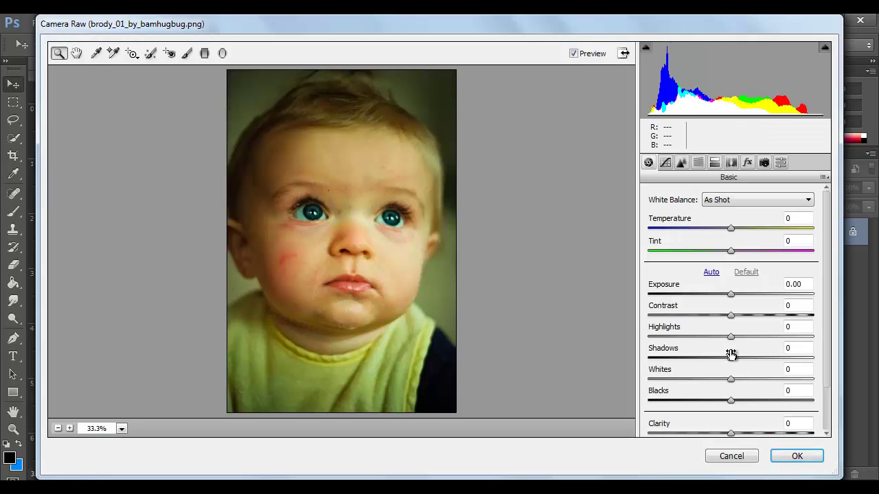
drag(730, 336, 664, 332)
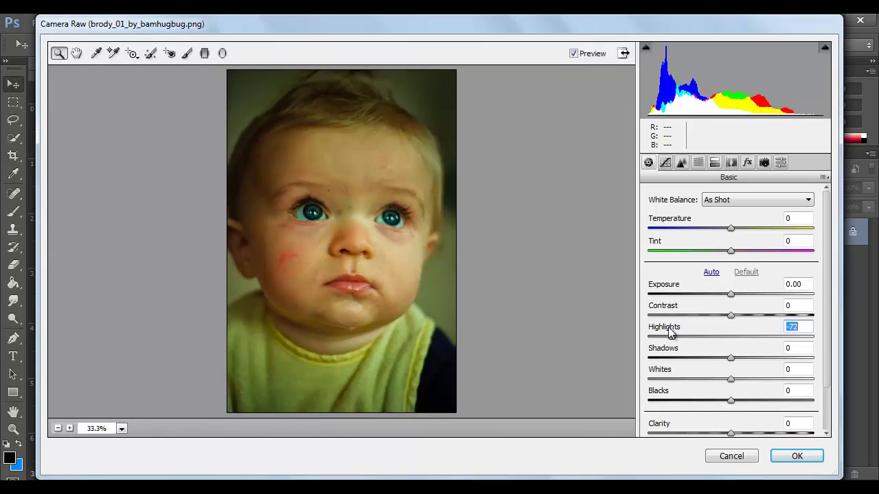
drag(730, 358, 805, 358)
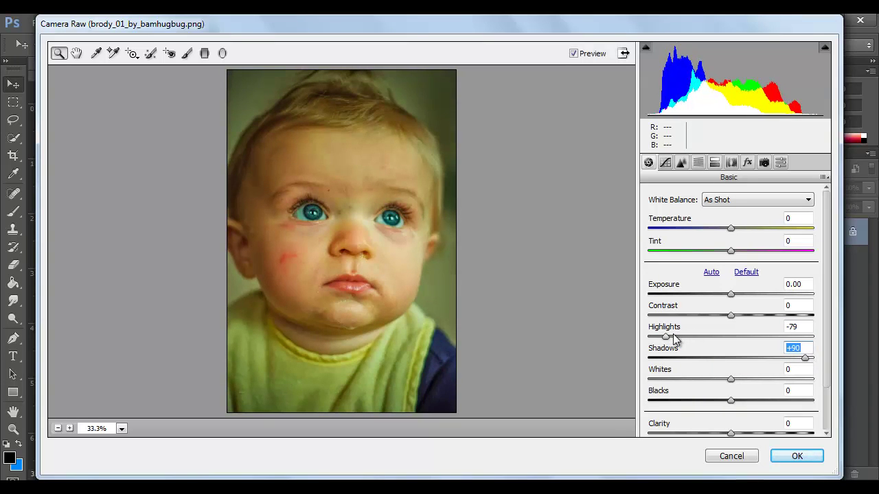
click(779, 451)
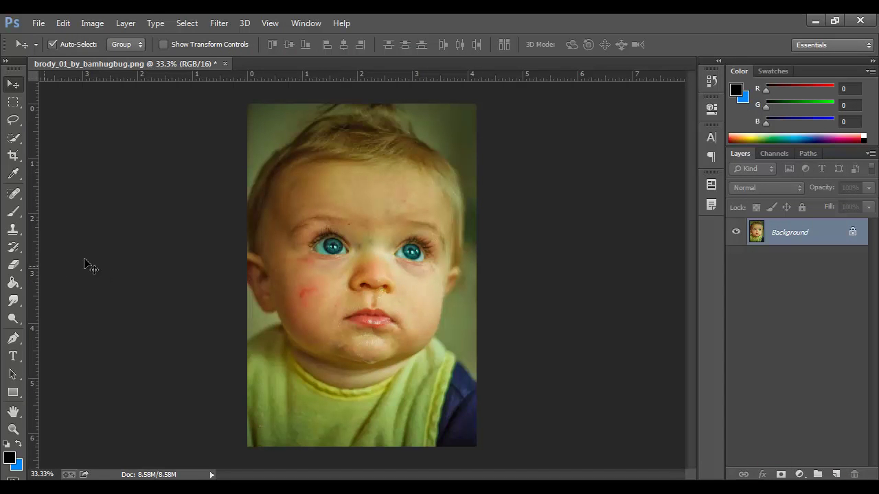
Spot-heal the red cheek blemish, under the left eye, between the eyebrows and the nose bridge
click(13, 193)
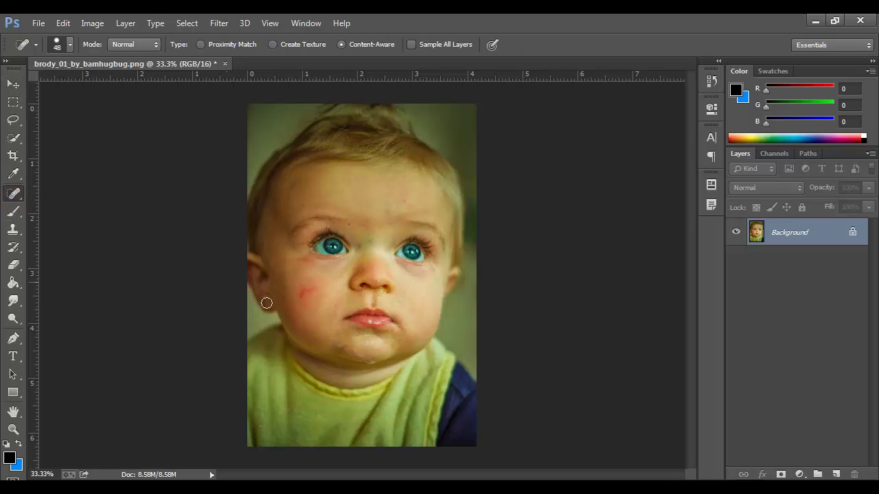
scroll(302, 279, up, 1)
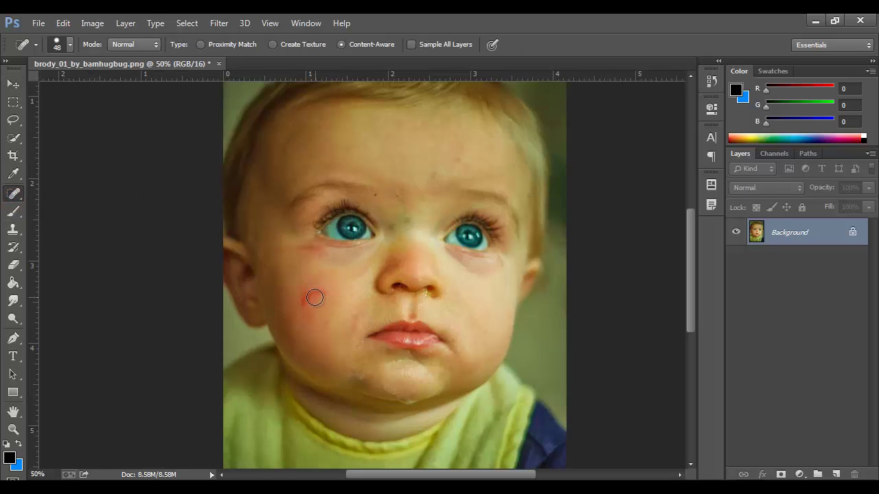
click(305, 295)
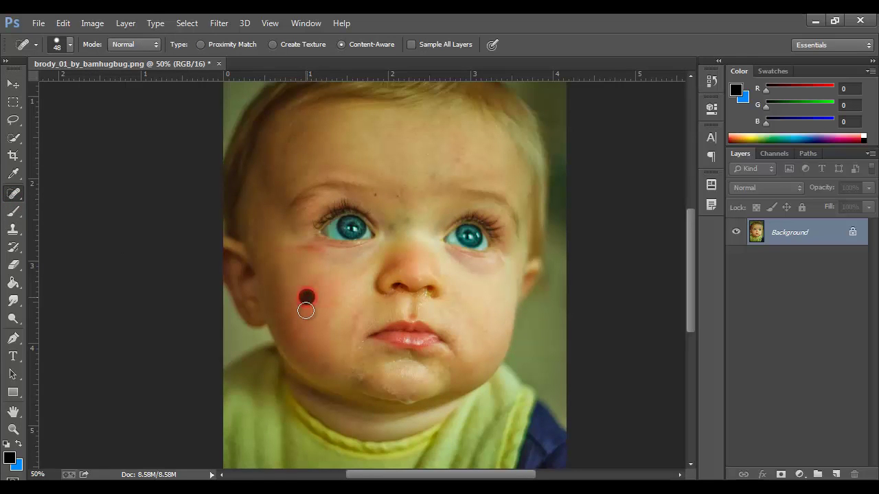
click(313, 249)
click(303, 248)
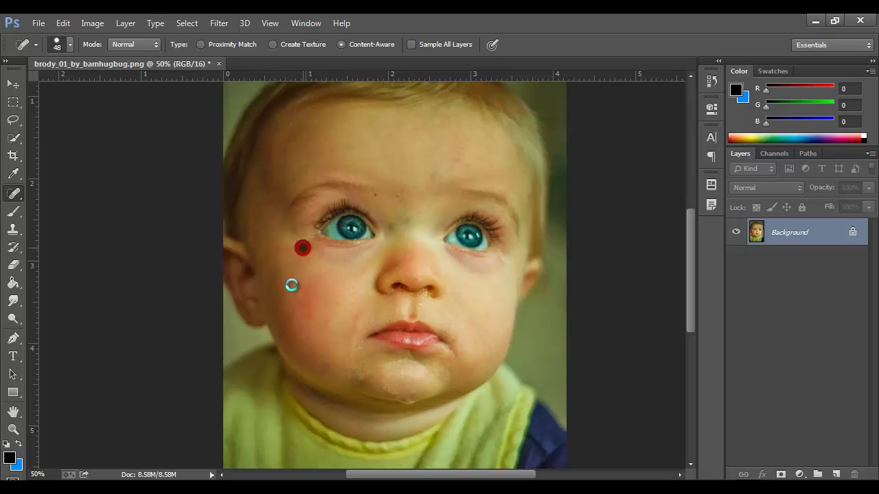
click(376, 195)
click(396, 197)
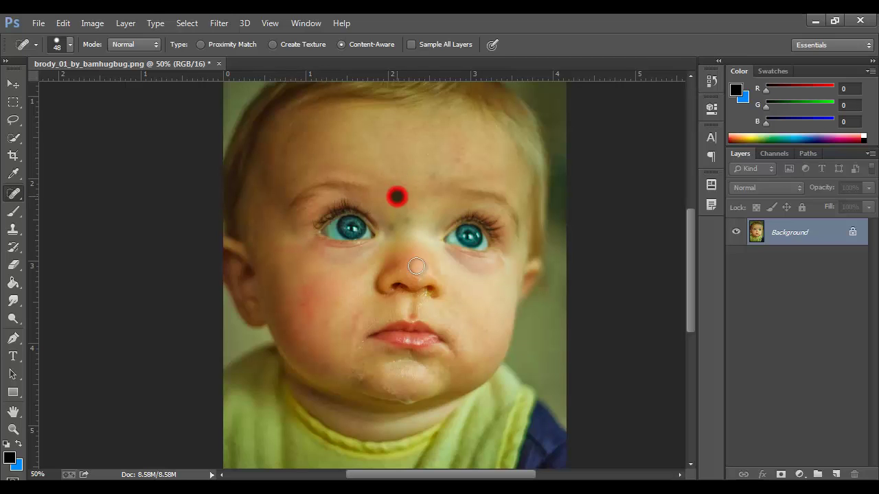
click(406, 223)
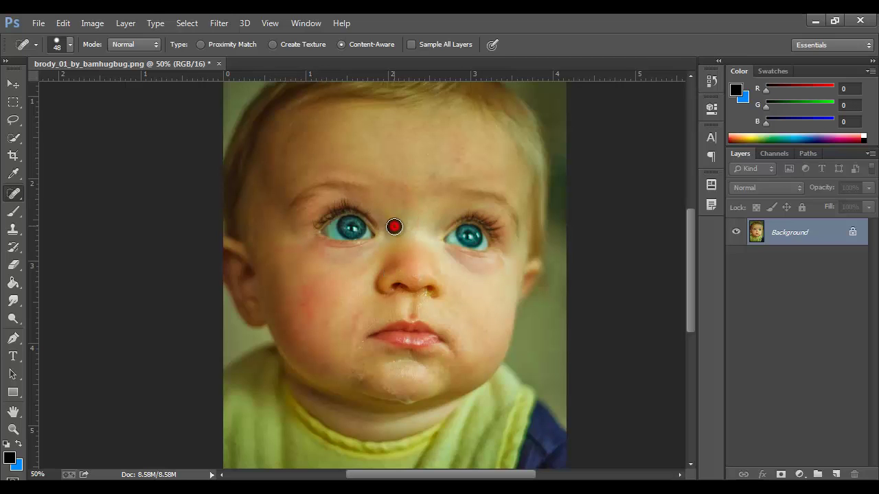
Heal spots under the right eye, on the chin, under the nostril, and around the lips
click(501, 264)
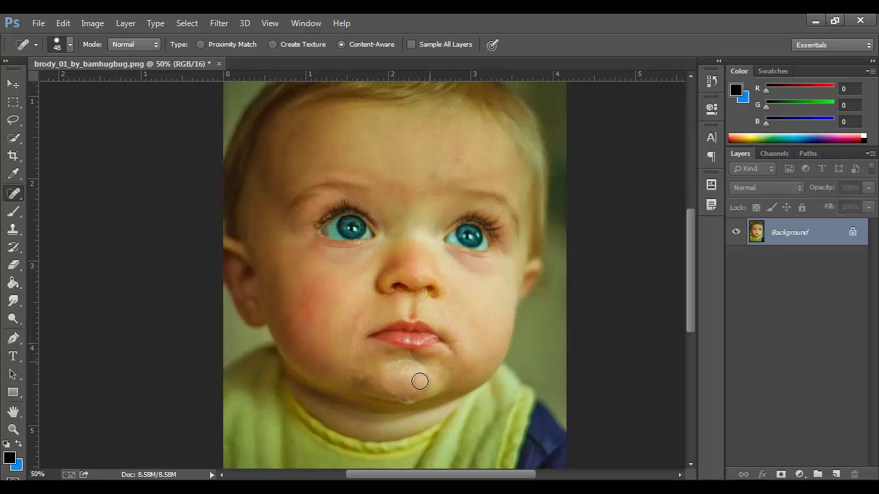
click(407, 398)
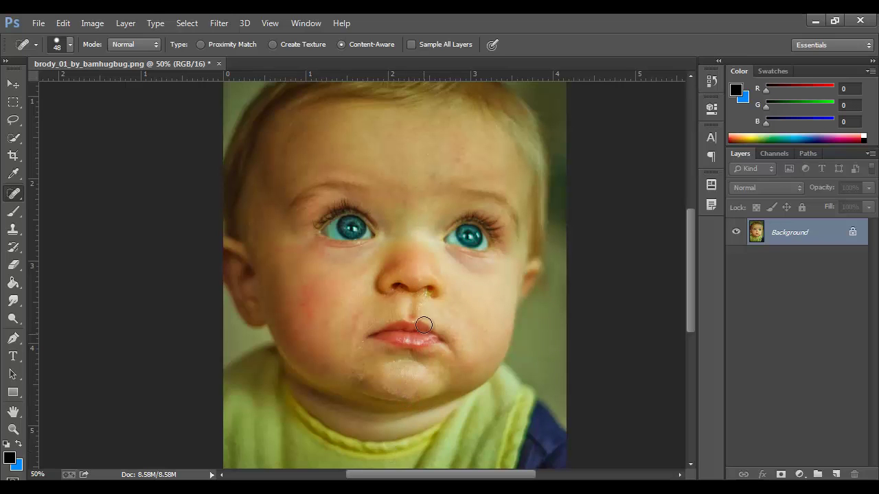
click(427, 298)
click(361, 345)
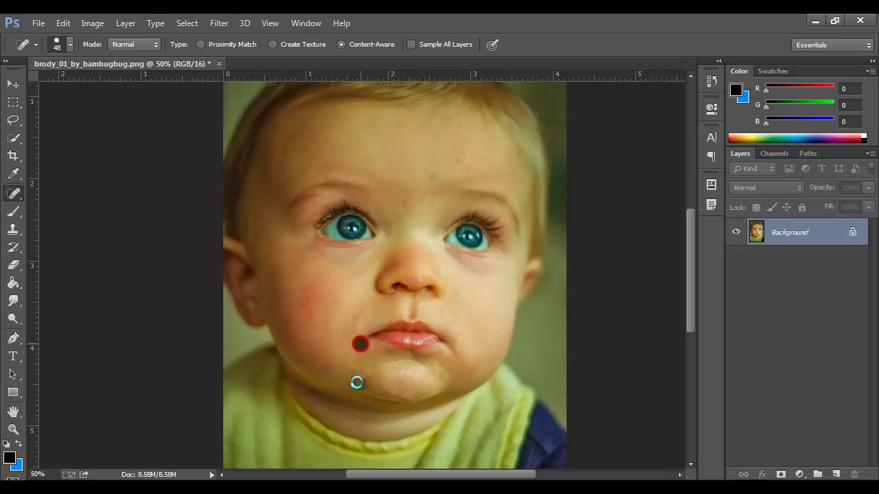
click(308, 305)
click(359, 317)
click(364, 267)
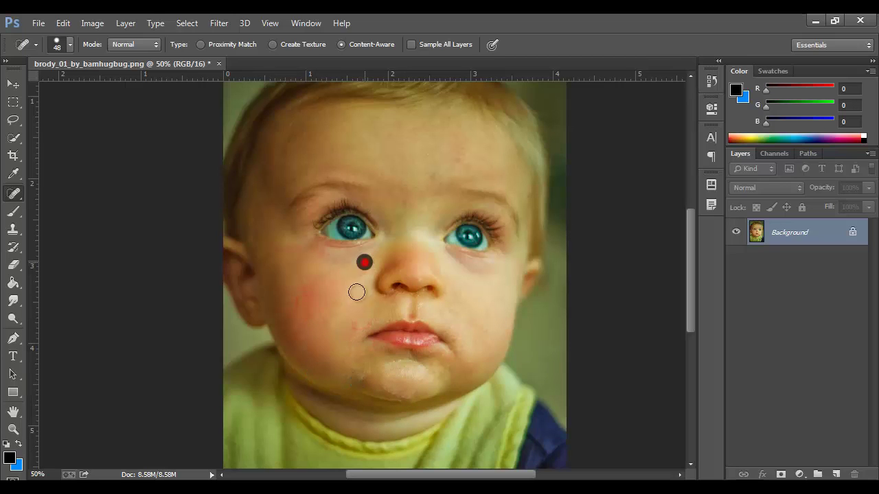
click(489, 331)
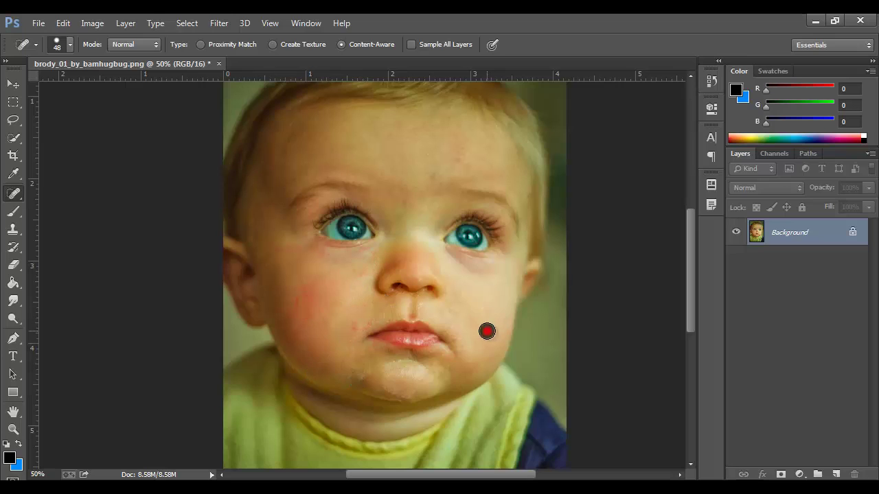
Heal the remaining forehead spots and several marks on the left cheek
click(457, 161)
click(470, 166)
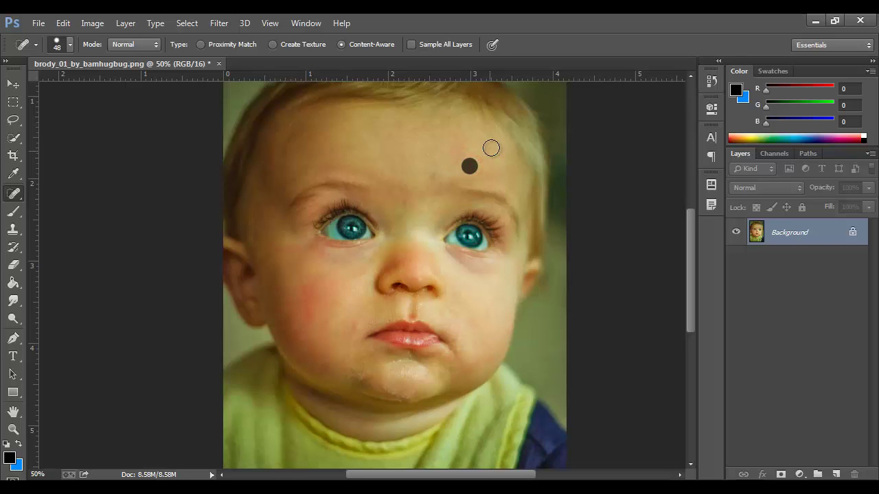
click(435, 178)
click(357, 285)
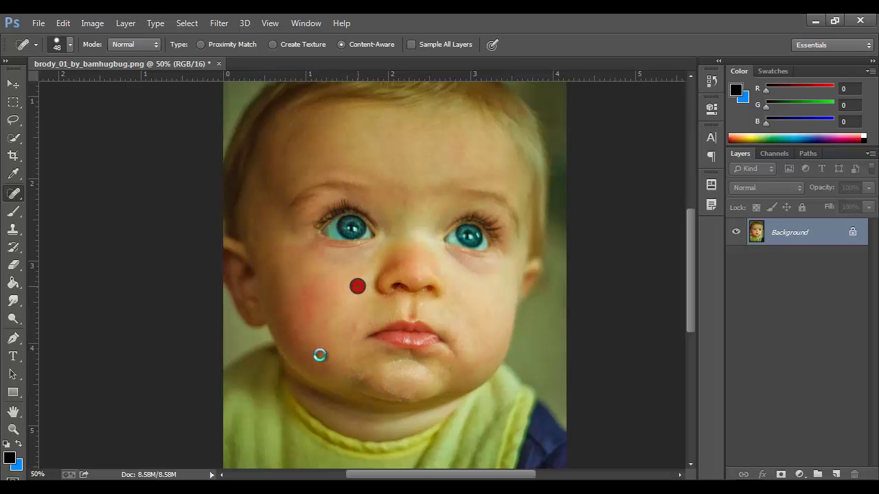
click(304, 299)
click(310, 317)
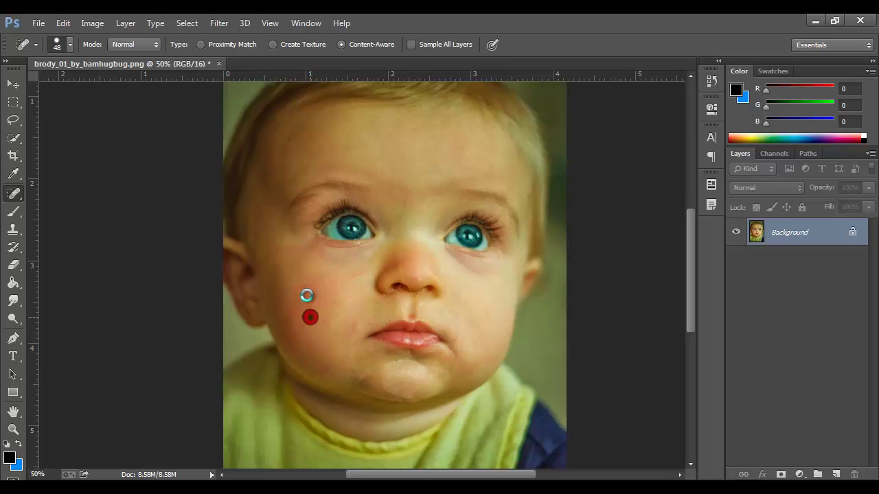
click(306, 295)
Heal the last spots above the chin and under the nose
scroll(407, 305, down, 1)
scroll(394, 302, down, 1)
scroll(370, 303, up, 1)
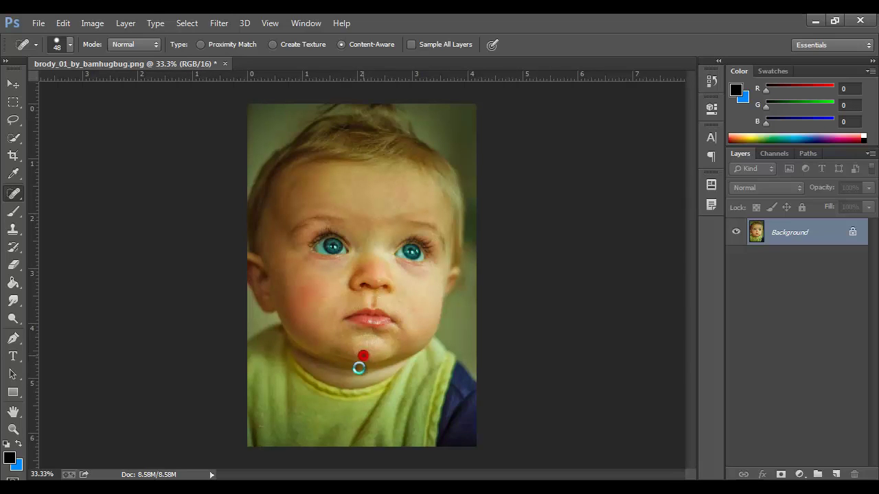
click(401, 323)
scroll(387, 257, up, 1)
scroll(368, 245, up, 1)
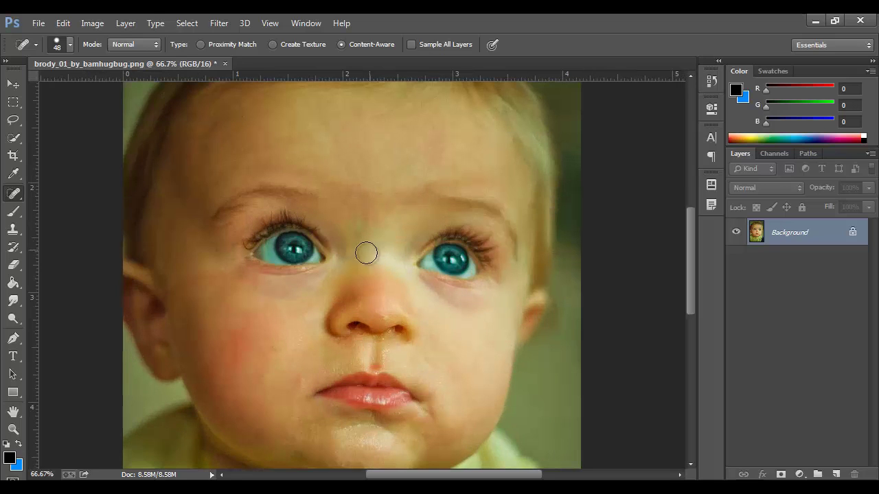
click(385, 344)
scroll(405, 341, down, 1)
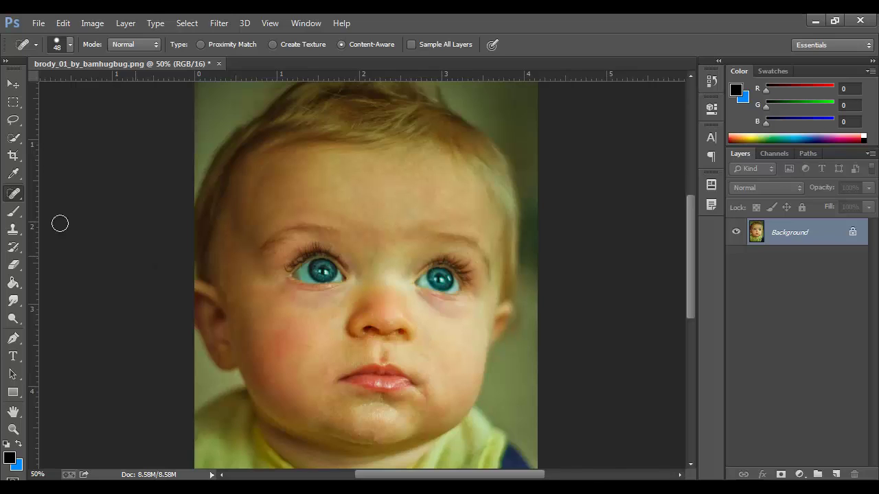
click(13, 300)
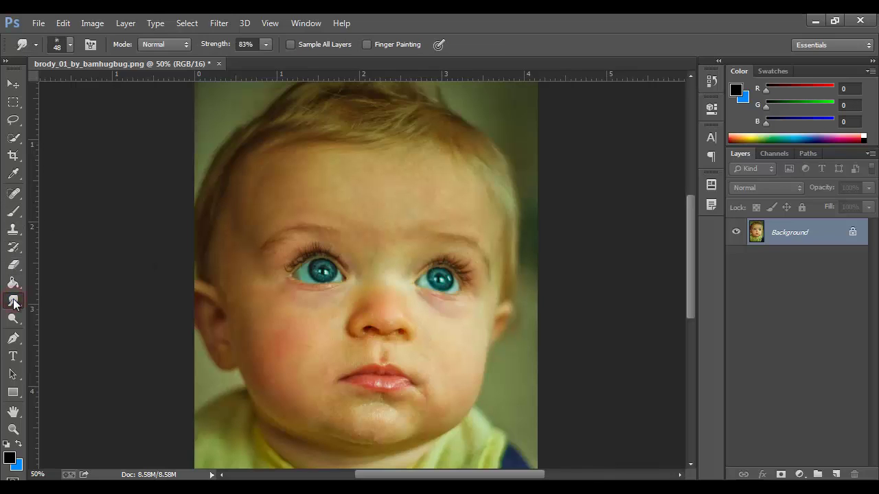
Select the Sharpen Tool, zoom in and reduce the brush size
right_click(13, 302)
click(75, 311)
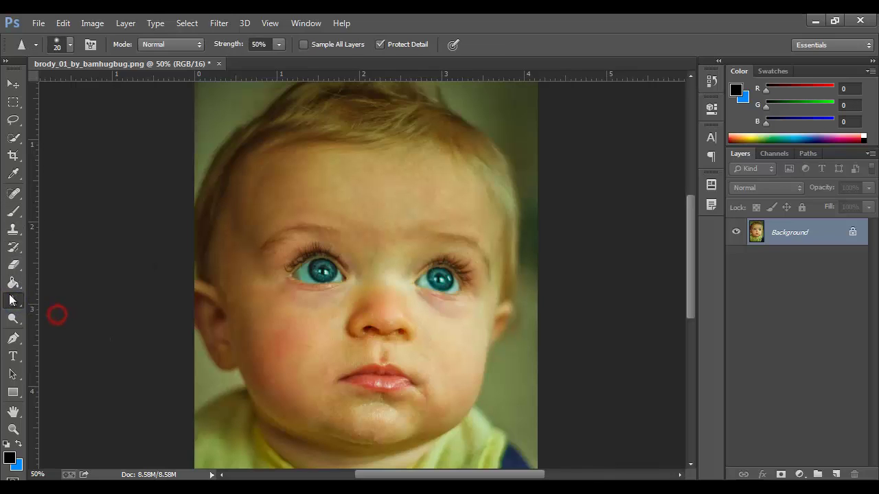
right_click(13, 300)
click(74, 313)
scroll(303, 255, up, 2)
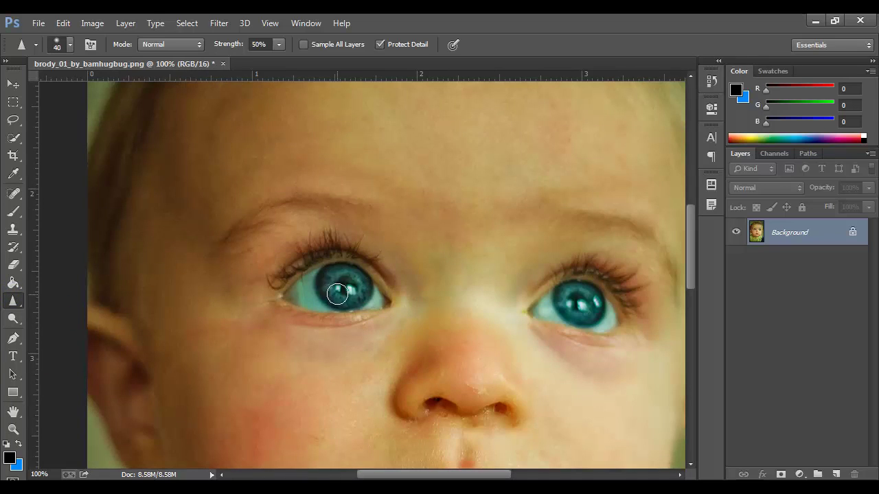
key(bracketleft)
Sharpen both the left and right irises with repeated strokes
mouse_move(304, 287)
mouse_down()
mouse_move(291, 292)
mouse_move(328, 293)
mouse_move(318, 275)
mouse_move(314, 306)
mouse_move(371, 294)
mouse_up()
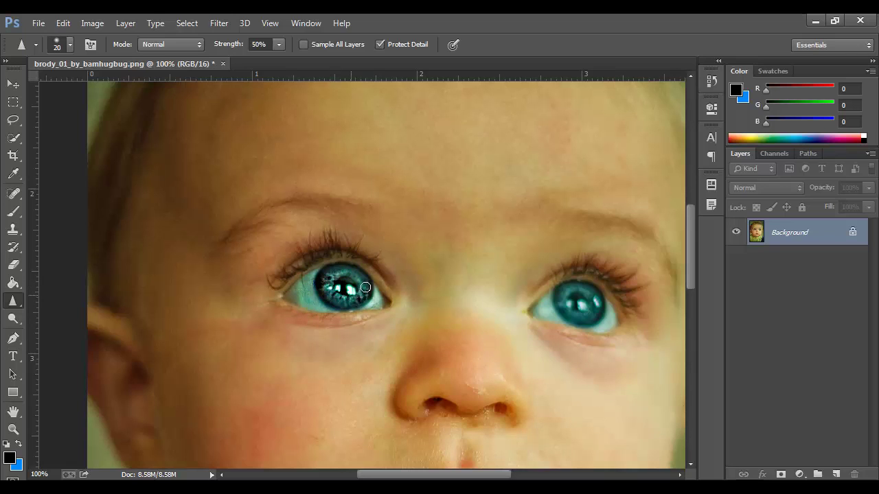
mouse_move(353, 282)
mouse_down()
mouse_move(339, 285)
mouse_move(343, 295)
mouse_up()
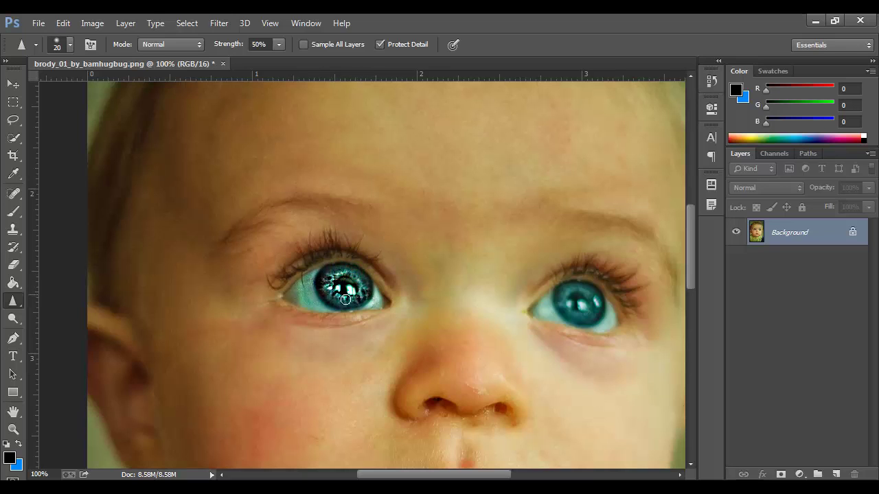
mouse_move(308, 292)
mouse_down()
mouse_move(348, 278)
mouse_move(360, 295)
mouse_move(304, 290)
mouse_up()
mouse_move(553, 300)
mouse_down()
mouse_move(580, 300)
mouse_move(557, 310)
mouse_move(599, 325)
mouse_move(594, 304)
mouse_move(607, 319)
mouse_move(564, 304)
mouse_move(545, 310)
mouse_up()
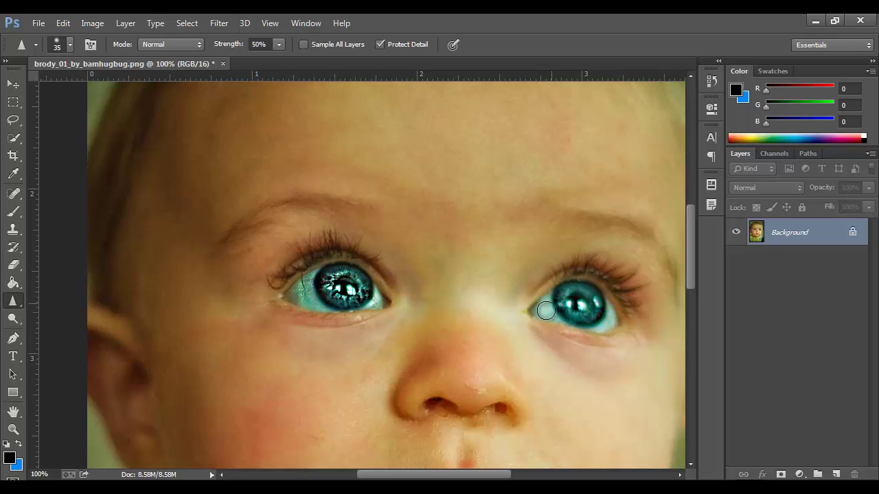
mouse_move(602, 319)
mouse_down()
mouse_move(559, 294)
mouse_move(597, 311)
mouse_move(565, 300)
mouse_move(560, 309)
mouse_move(608, 318)
mouse_move(604, 305)
mouse_up()
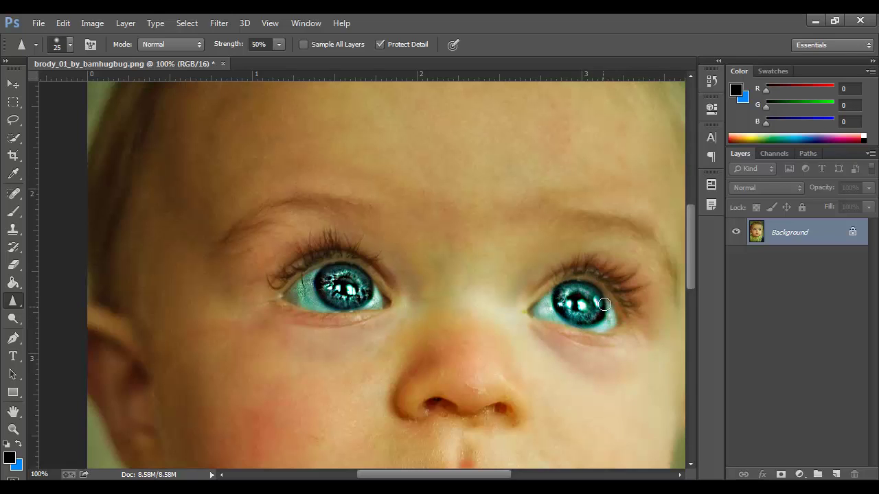
mouse_move(548, 310)
mouse_down()
mouse_move(606, 324)
mouse_move(598, 300)
mouse_up()
scroll(554, 291, down, 2)
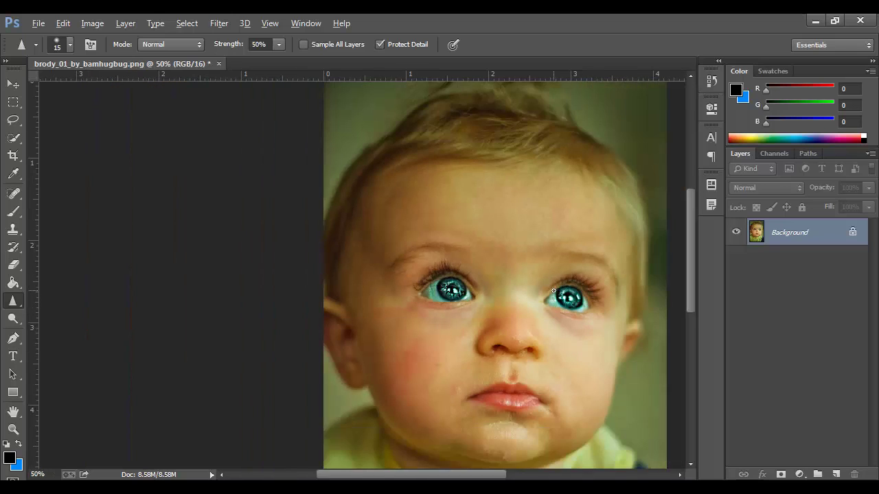
Launch Imagenomic Portraiture and zoom its preview in on the baby's face
scroll(548, 294, down, 1)
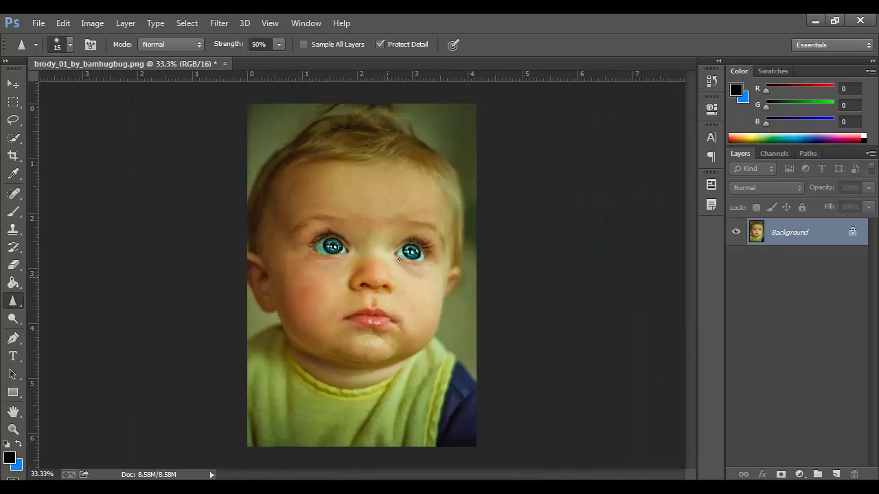
click(219, 23)
mouse_move(241, 312)
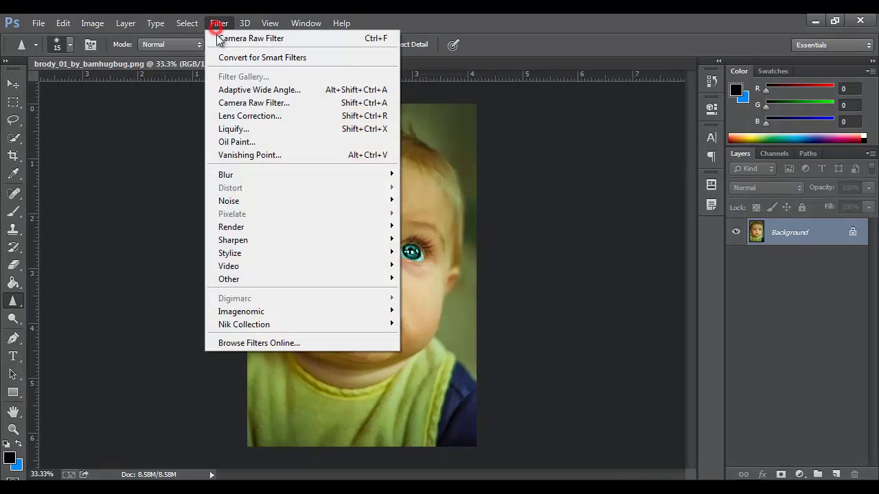
click(420, 324)
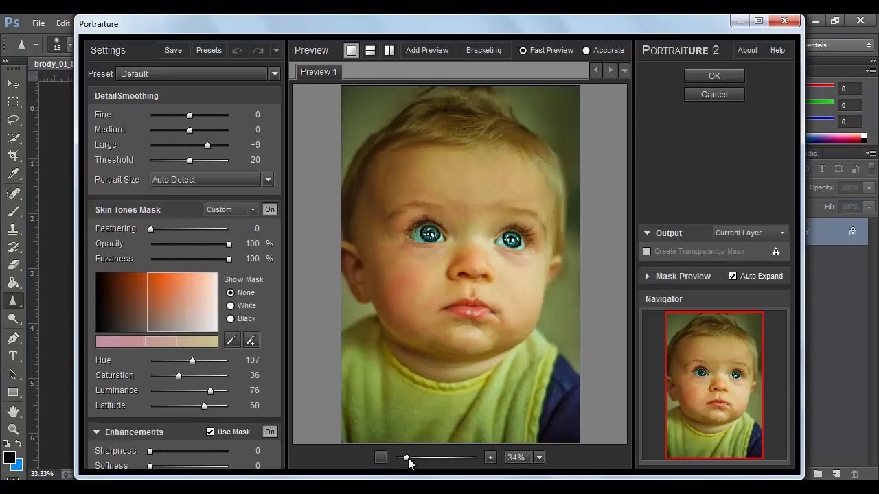
drag(408, 458, 415, 453)
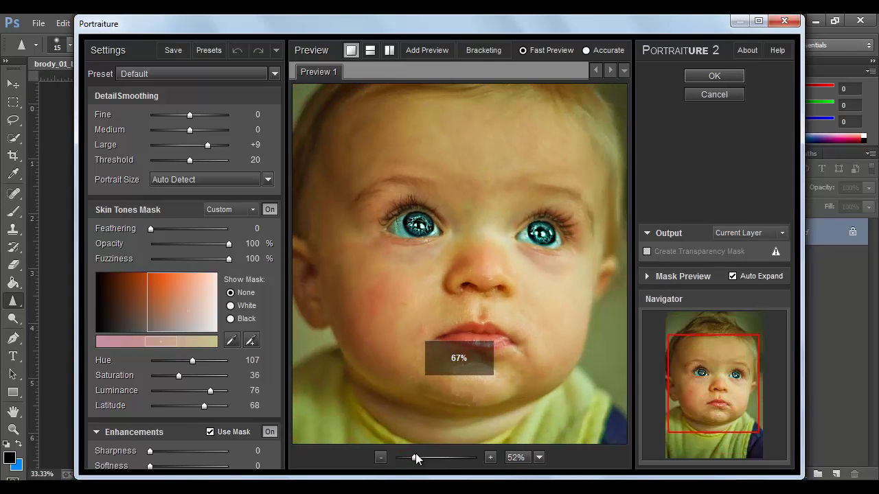
click(458, 310)
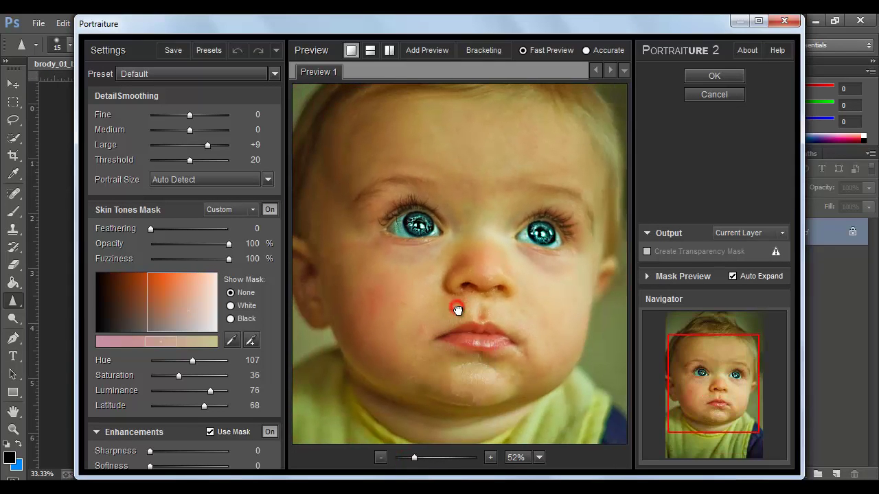
Shift the Skin Tones Mask range, test Feathering 19 then 0, and apply Portraiture
drag(168, 299, 158, 293)
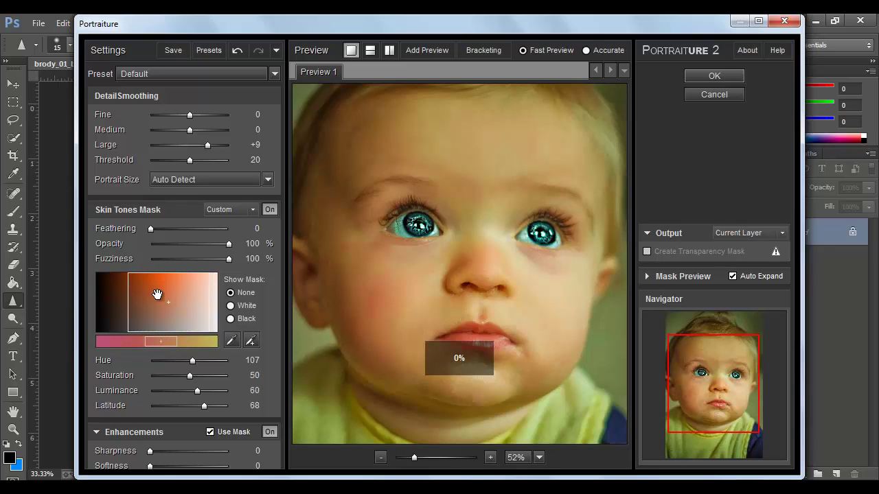
mouse_move(168, 300)
mouse_down()
mouse_move(147, 287)
mouse_move(167, 288)
mouse_up()
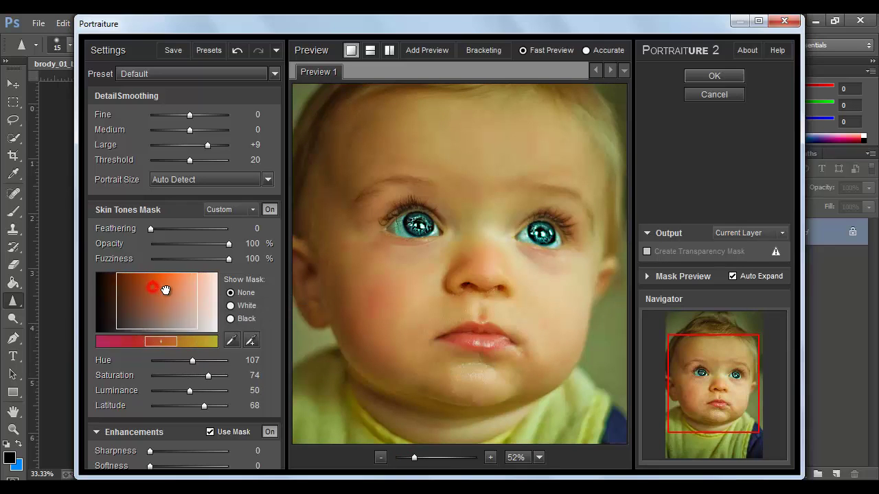
drag(153, 230, 166, 229)
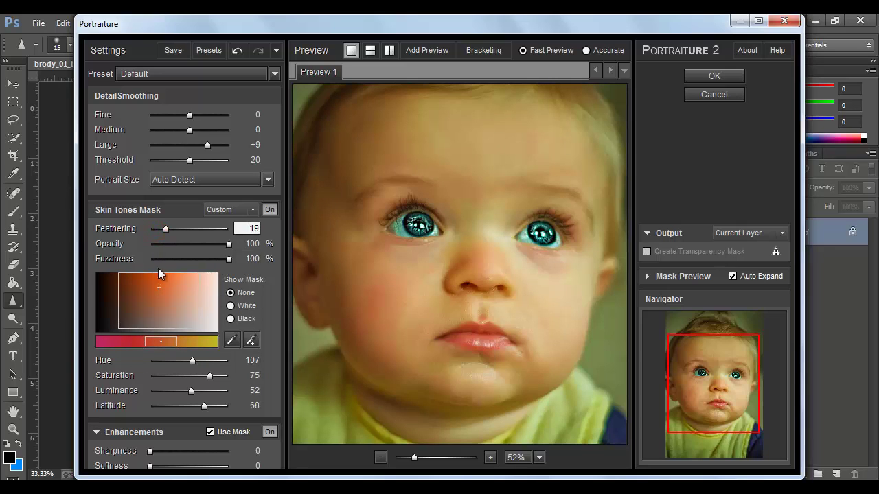
drag(165, 229, 144, 232)
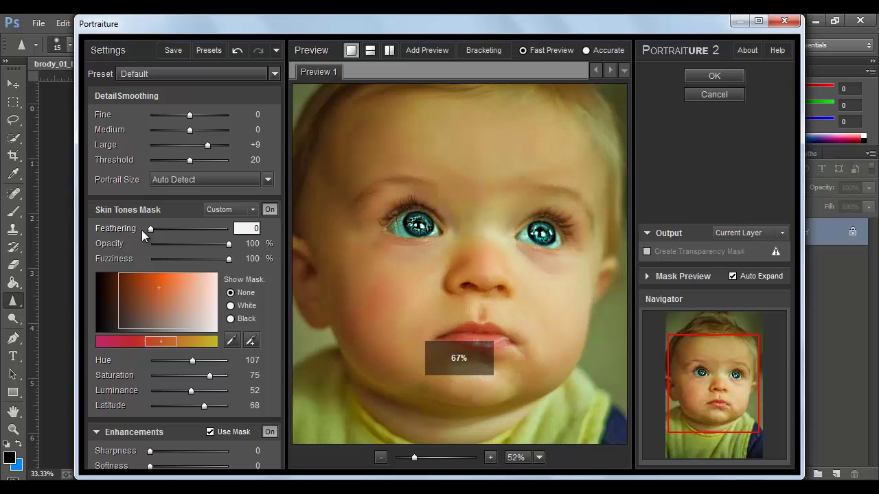
click(721, 74)
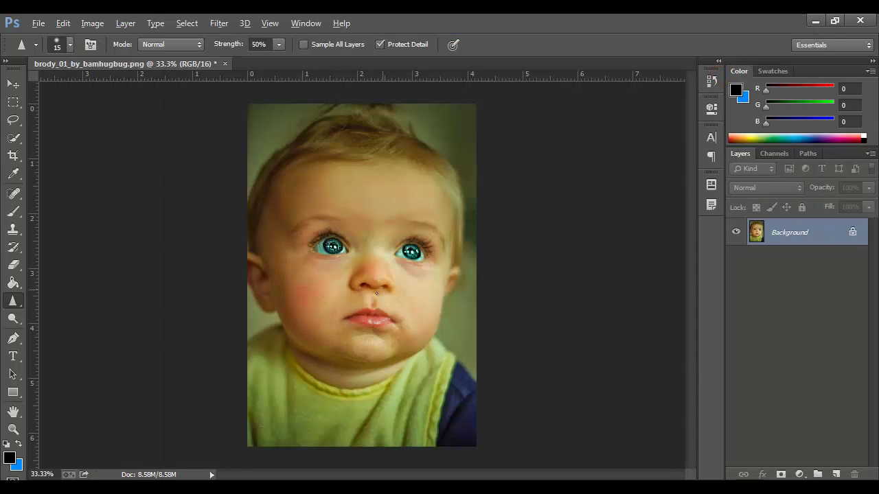
scroll(359, 311, up, 3)
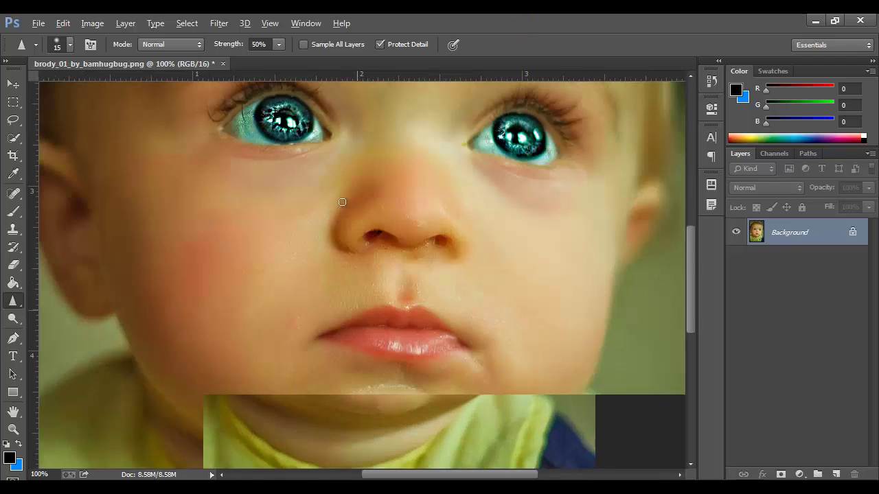
click(15, 268)
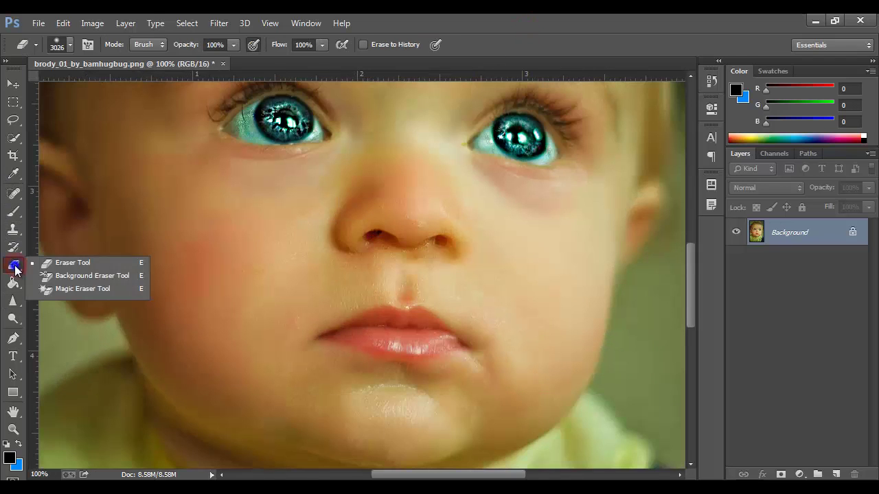
With the Blur tool, soften the skin along the brow and forehead
click(13, 302)
click(67, 301)
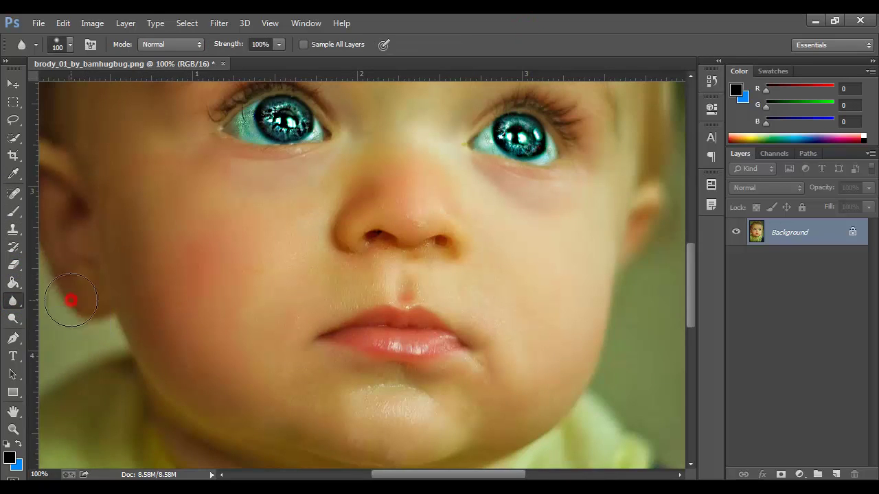
key(h)
drag(253, 202, 252, 314)
drag(254, 137, 259, 281)
key(r)
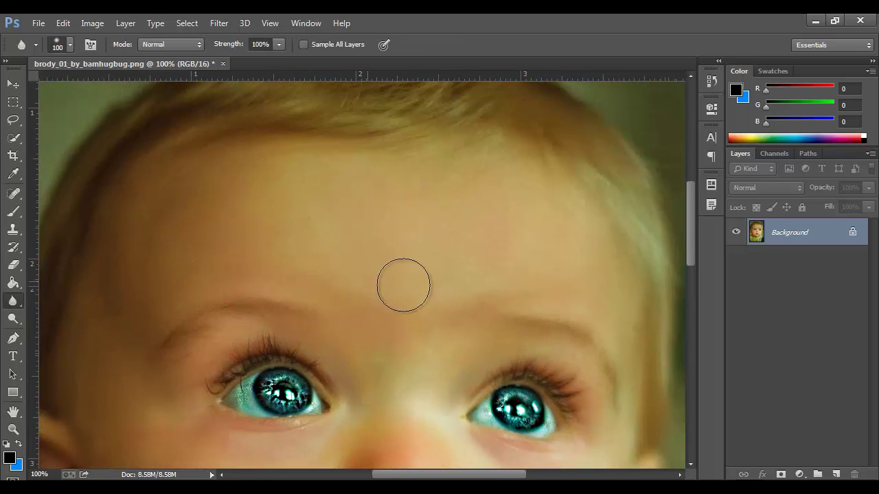
mouse_move(402, 285)
mouse_down()
mouse_move(402, 319)
mouse_move(373, 255)
mouse_up()
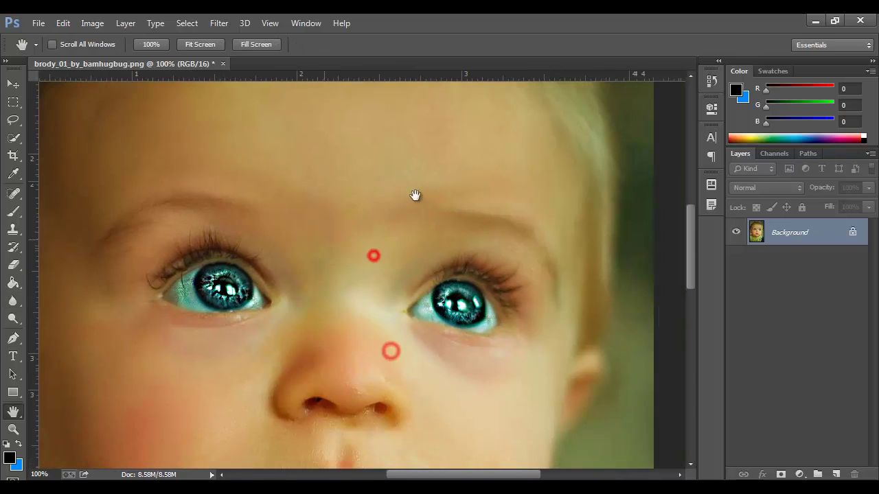
click(431, 182)
Blur the cheek skin beside the nose
drag(451, 176, 399, 198)
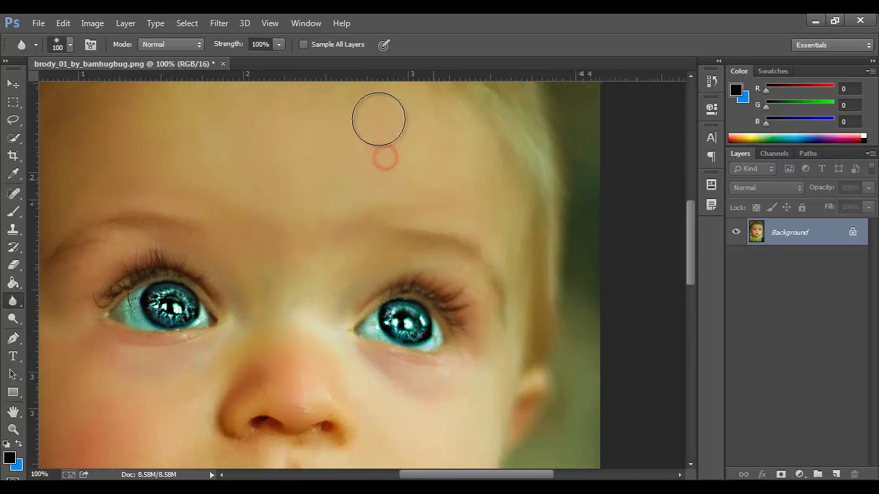
key(space)
drag(339, 348, 296, 211)
drag(329, 261, 349, 268)
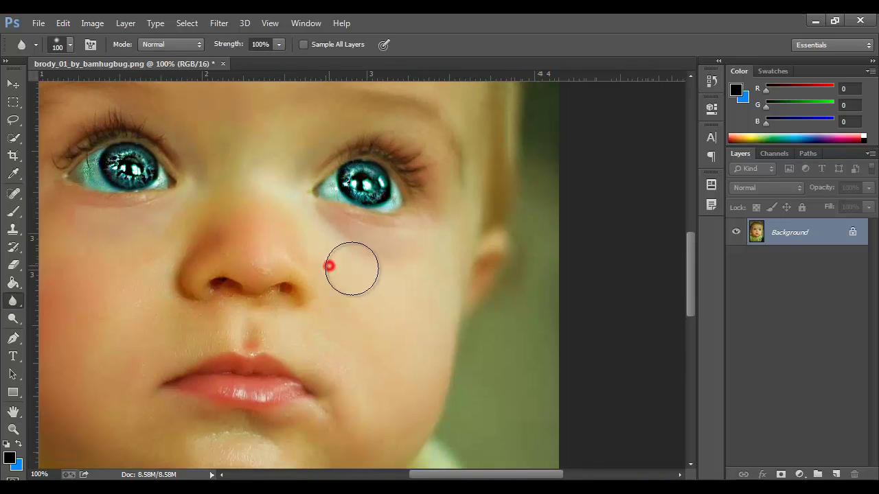
drag(385, 325, 366, 343)
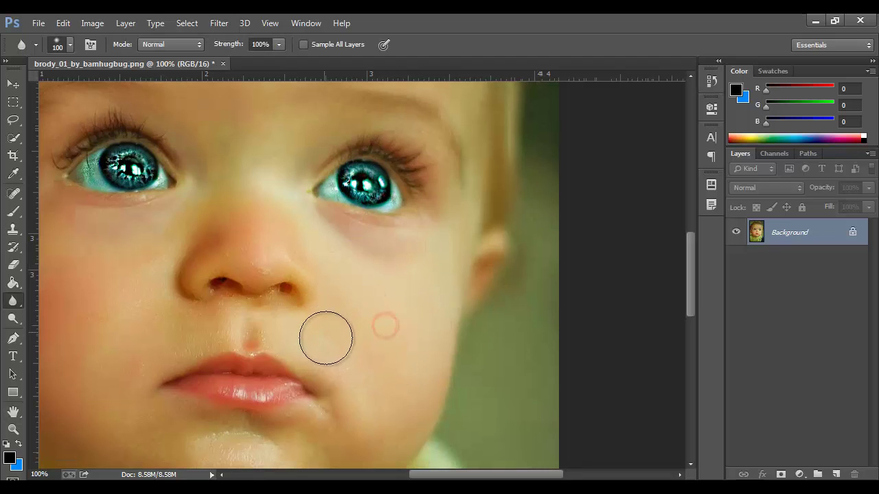
key(space)
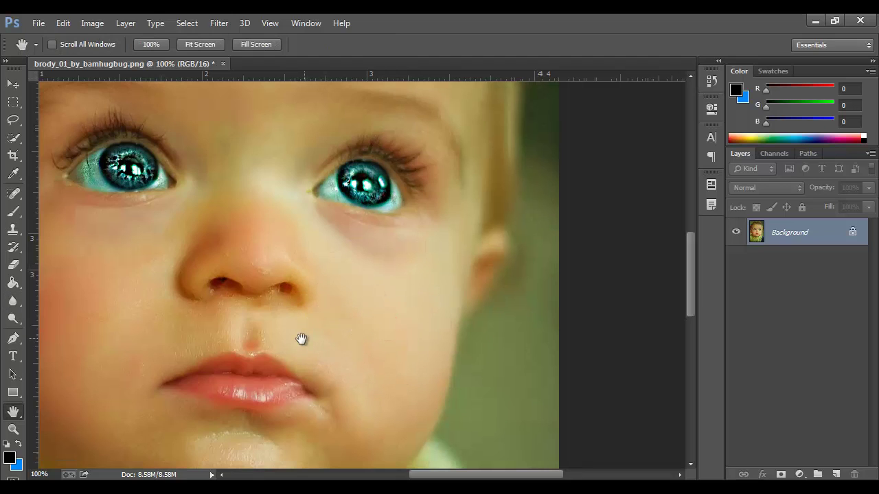
click(13, 266)
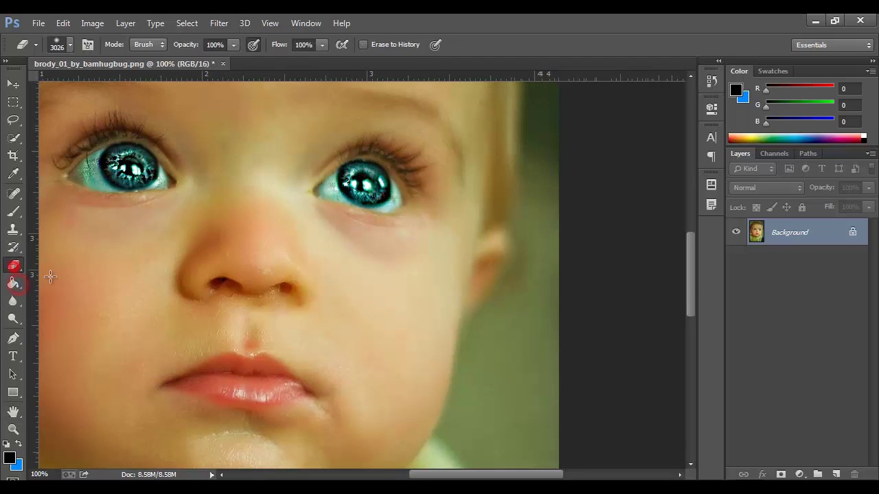
click(13, 301)
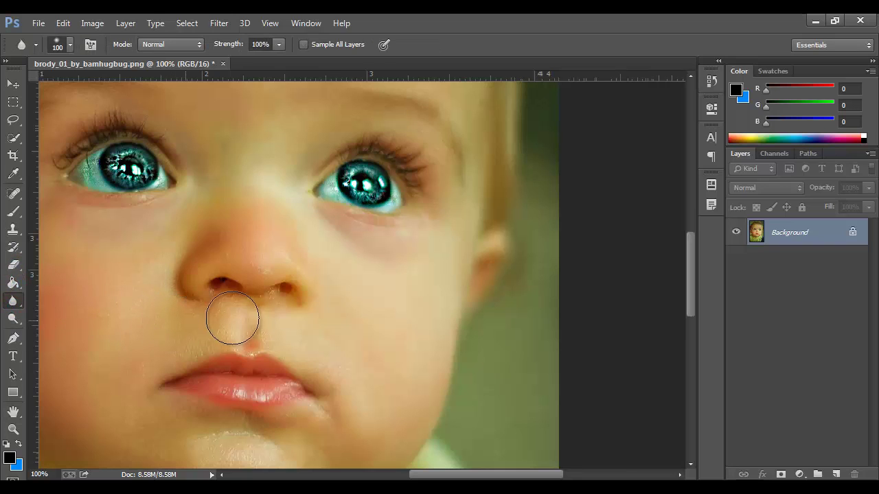
Set the blur brush to 45 and soften the cheek, chin and beside the upper lip
key(bracketleft)
key(bracketleft)
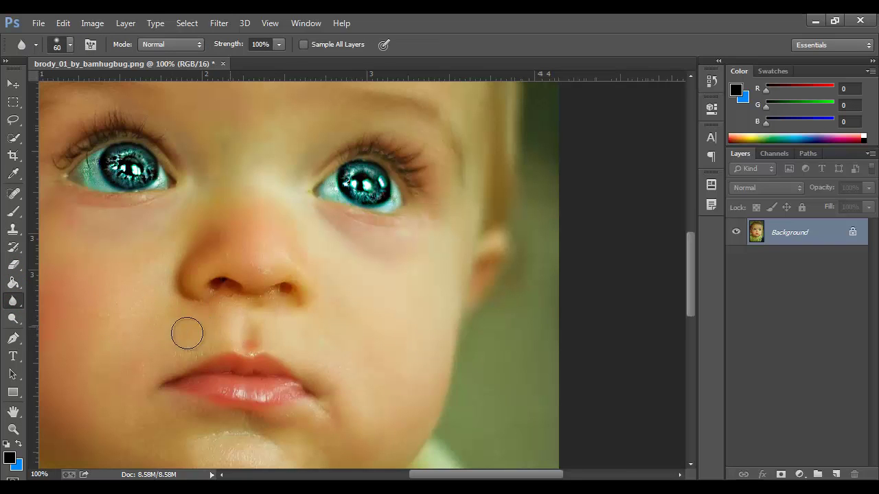
key(bracketleft)
key(bracketleft)
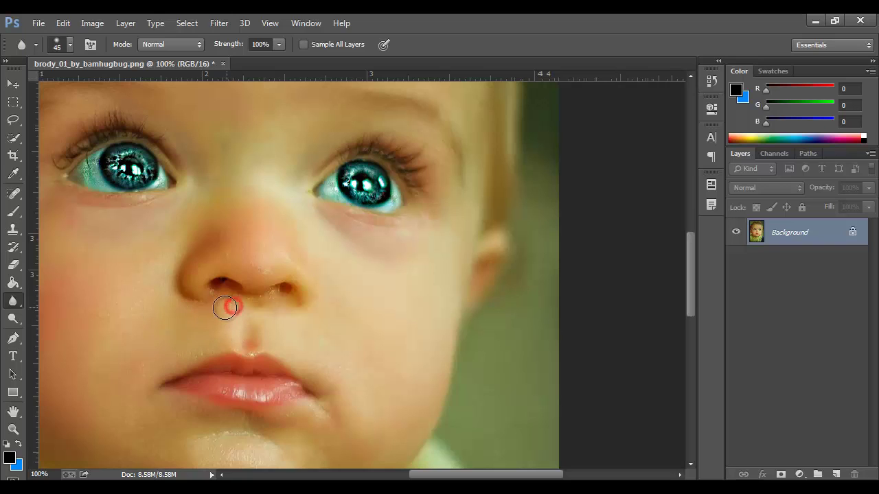
key(bracketleft)
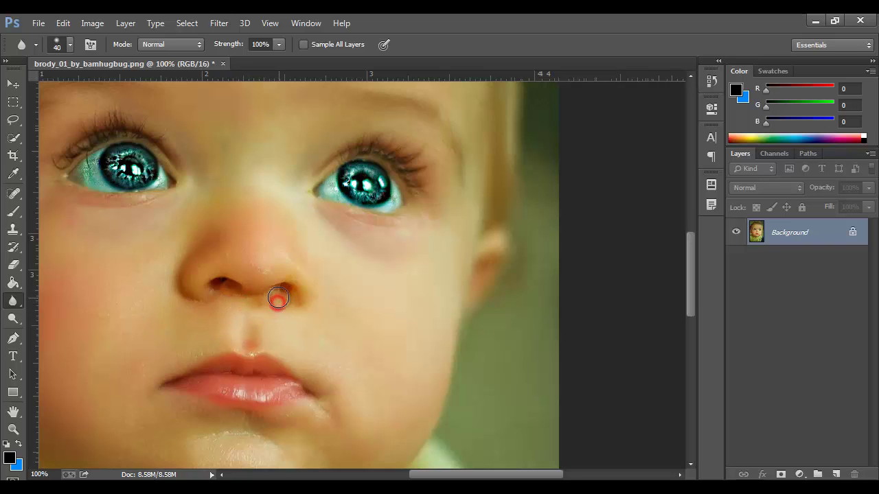
key(bracketright)
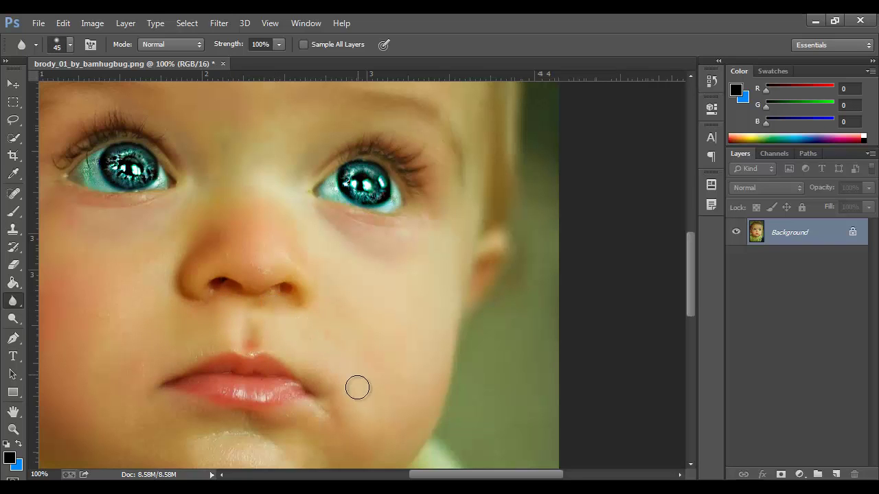
mouse_move(364, 378)
mouse_down()
mouse_move(333, 390)
mouse_move(318, 377)
mouse_up()
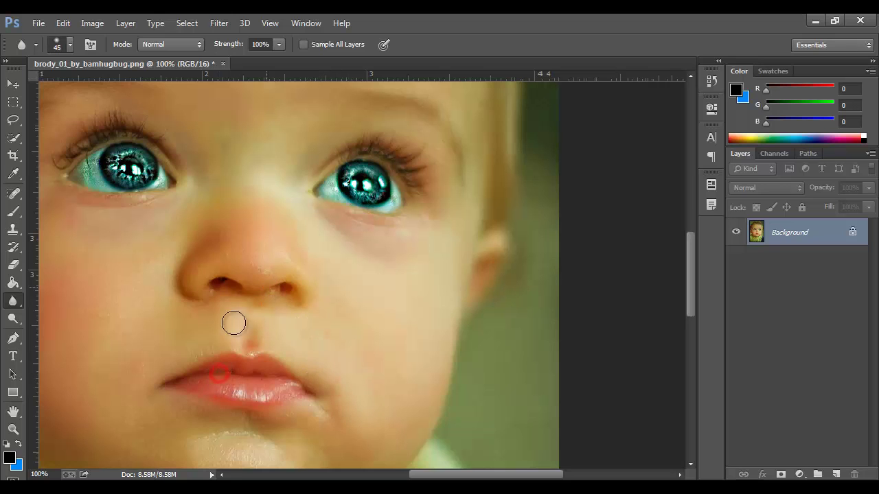
key(h)
key(r)
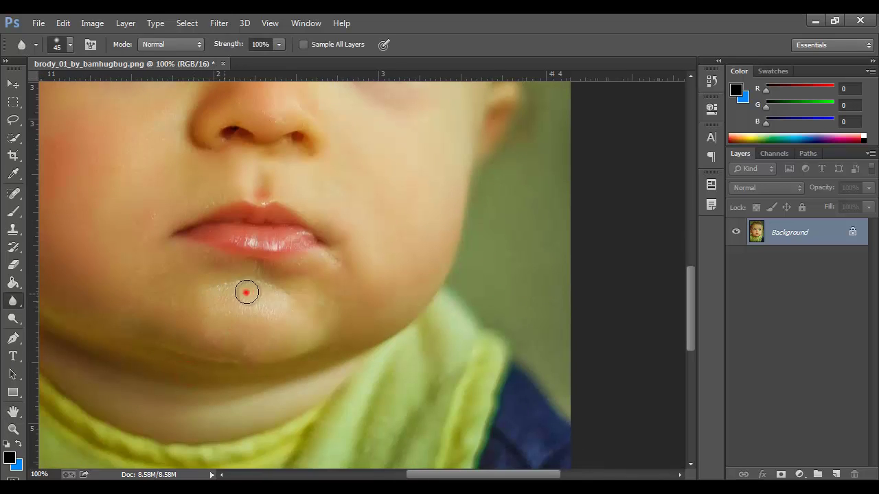
mouse_move(245, 291)
mouse_down()
mouse_move(229, 296)
mouse_move(248, 279)
mouse_move(289, 300)
mouse_move(326, 306)
mouse_up()
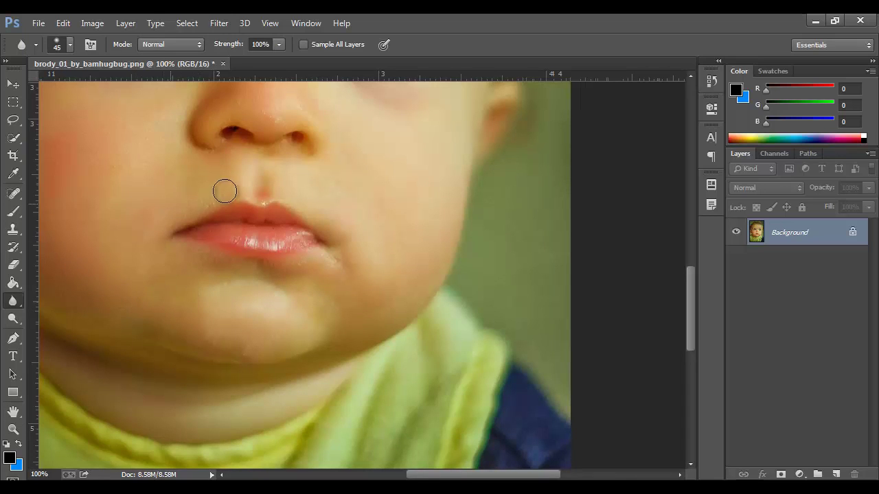
drag(147, 153, 174, 154)
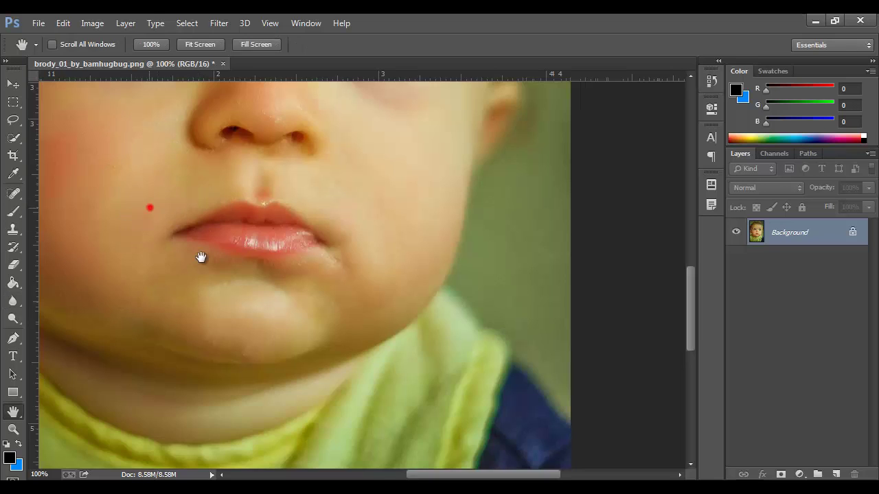
drag(200, 255, 323, 337)
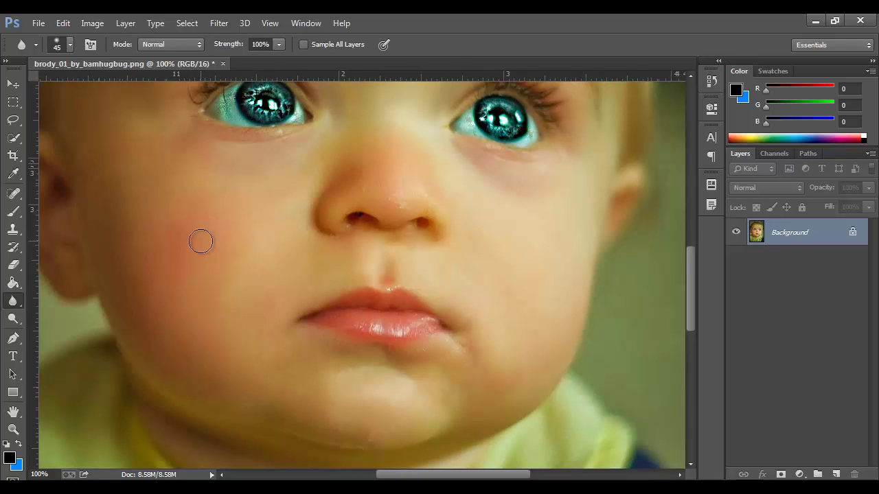
Blur the left cheek at size 125, then beside the nose and nose tip at 80
key(bracketright)
key(bracketright)
key(bracketright)
key(bracketright)
key(bracketright)
click(256, 214)
key(bracketright)
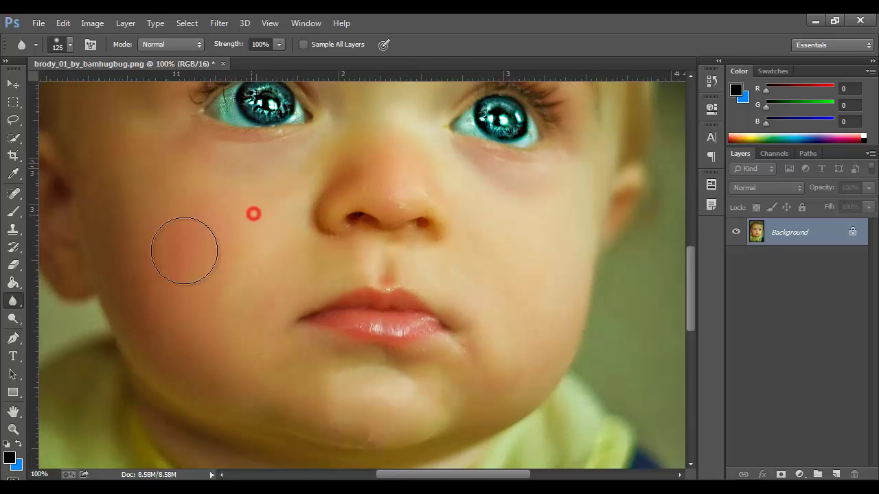
key(bracketleft)
key(bracketleft)
key(bracketleft)
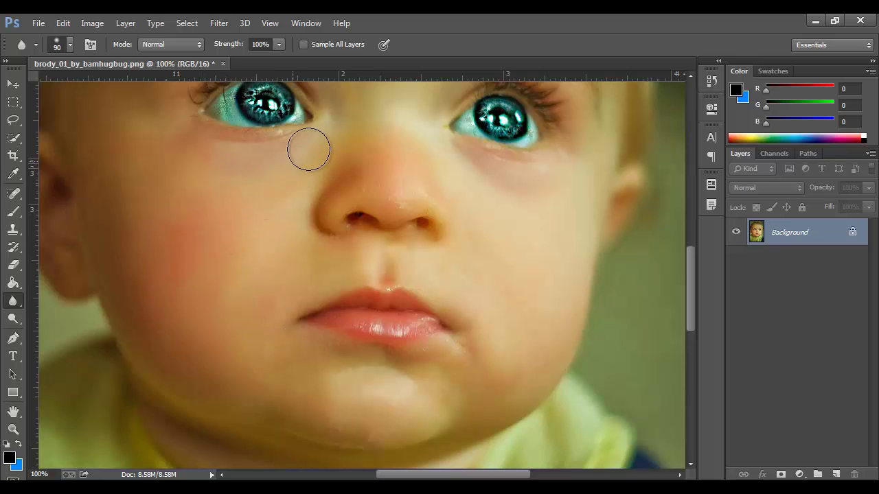
click(318, 146)
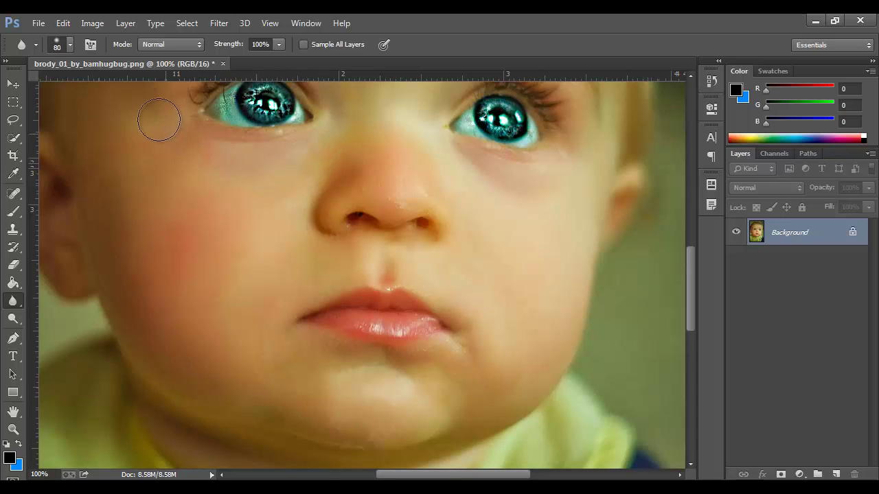
click(401, 188)
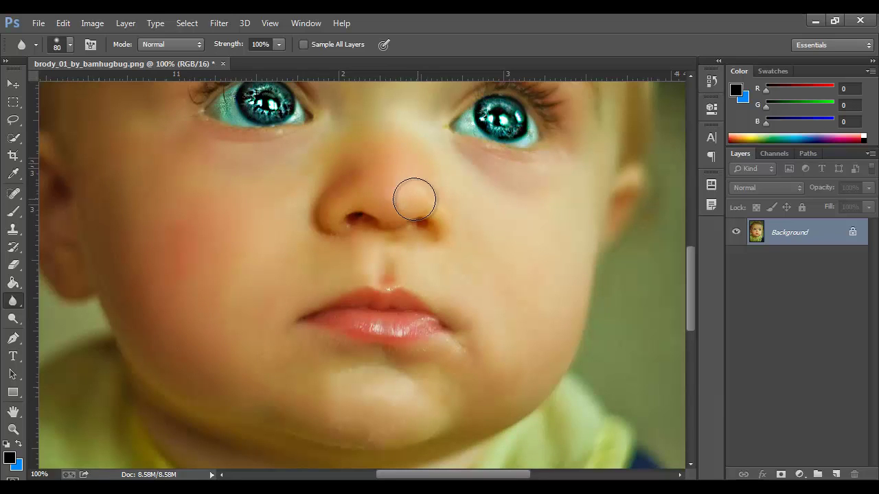
key(ctrl+minus)
key(ctrl+minus)
key(ctrl+minus)
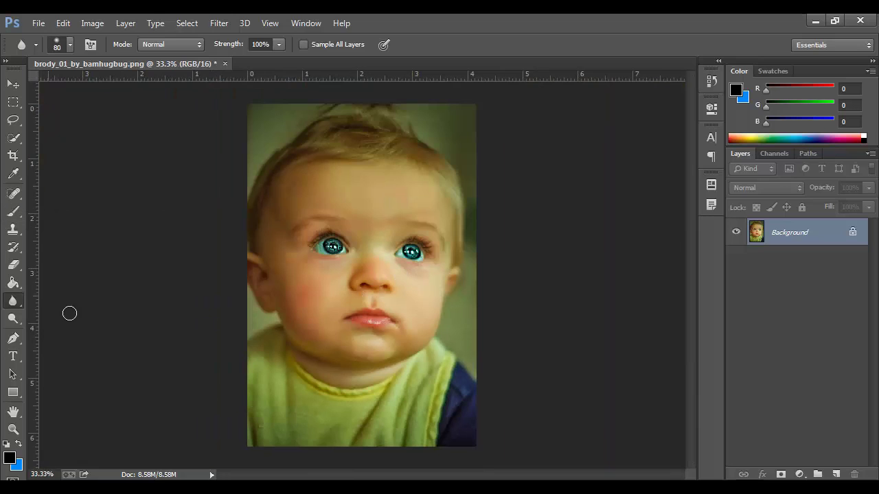
Add a new empty Layer 1 above the Background
click(12, 215)
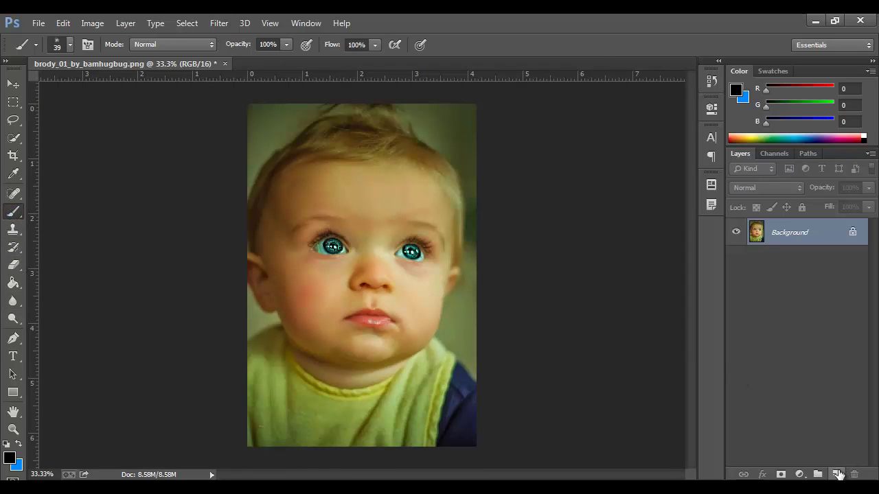
click(835, 474)
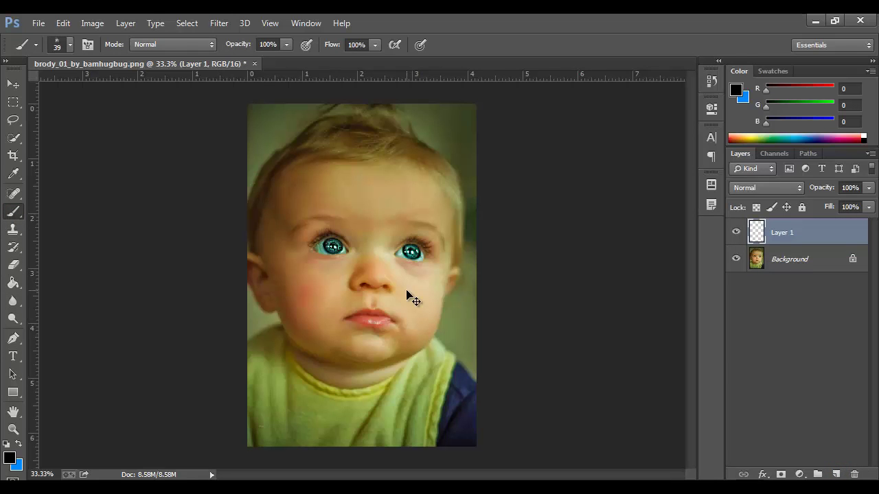
key(v)
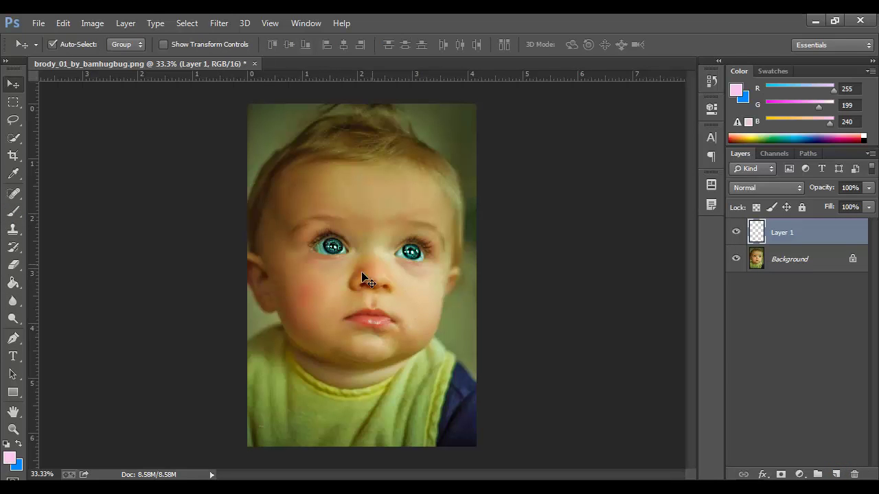
Set the foreground colour to light pink ffc4f3
click(14, 211)
click(9, 458)
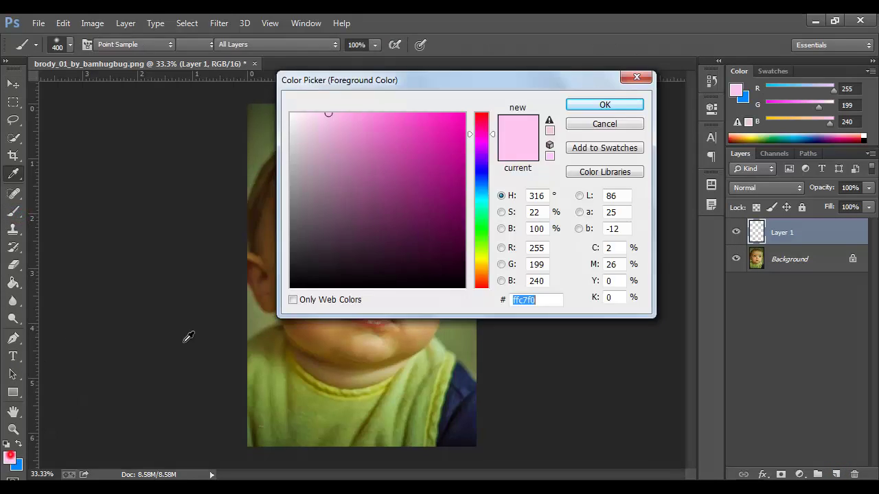
click(445, 167)
drag(484, 132, 484, 139)
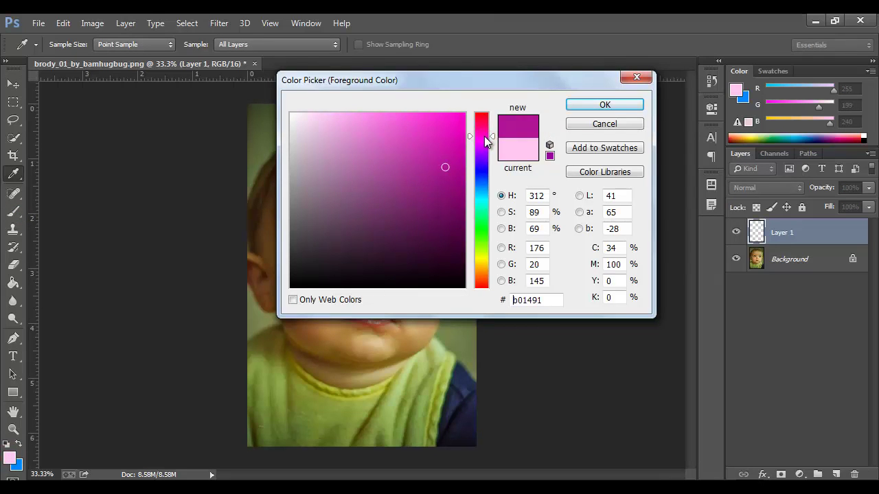
mouse_move(414, 149)
mouse_down()
mouse_move(336, 121)
mouse_move(330, 101)
mouse_up()
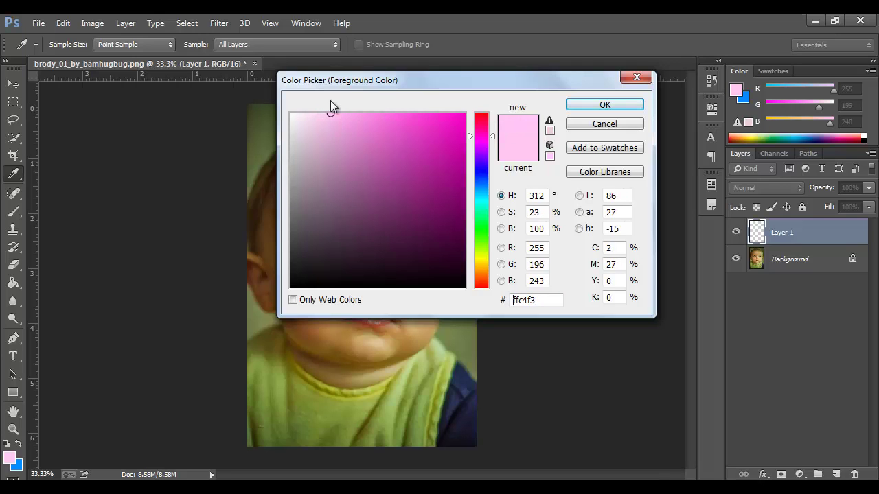
double_click(537, 300)
click(546, 300)
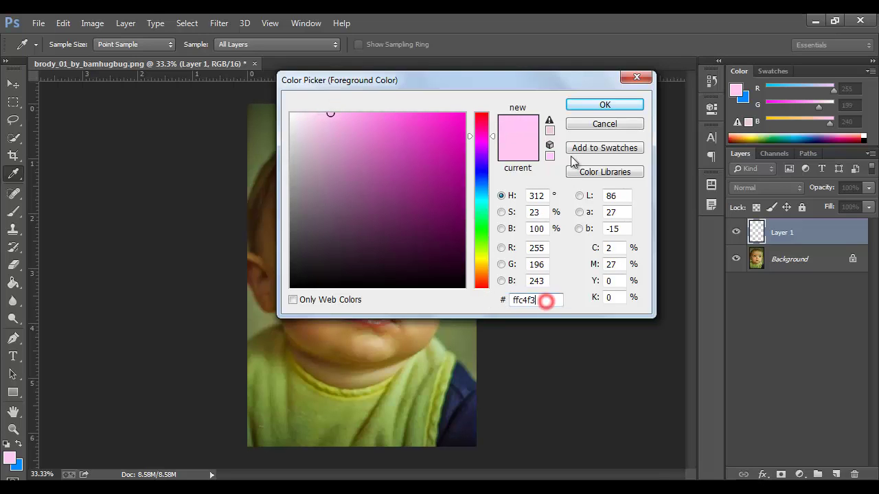
click(597, 105)
Dab pink blush on both cheeks on Layer 1 with a size-300 brush
key(b)
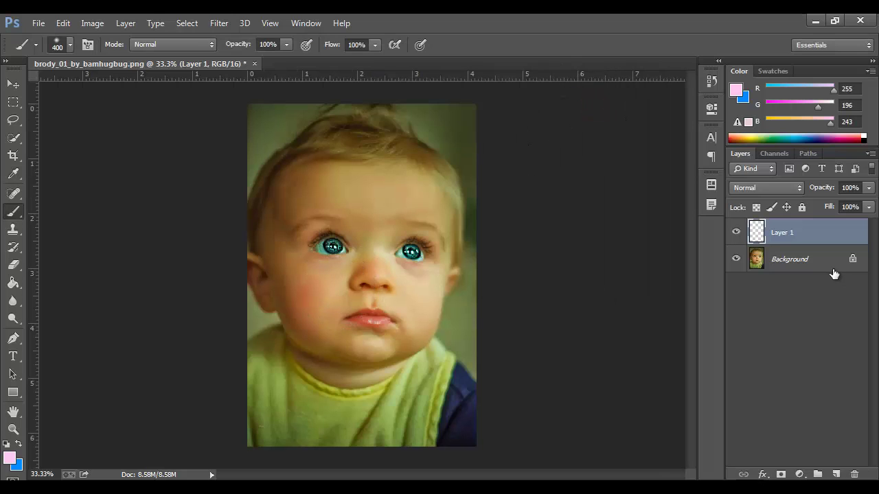
click(737, 232)
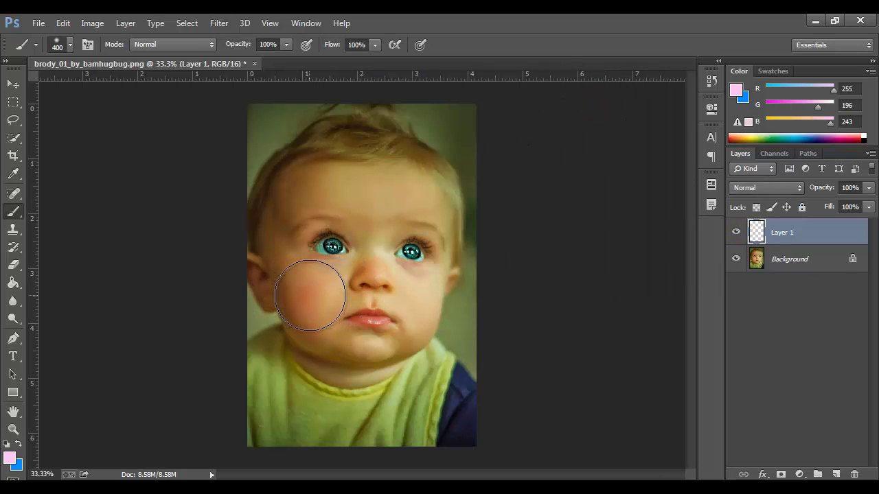
click(310, 296)
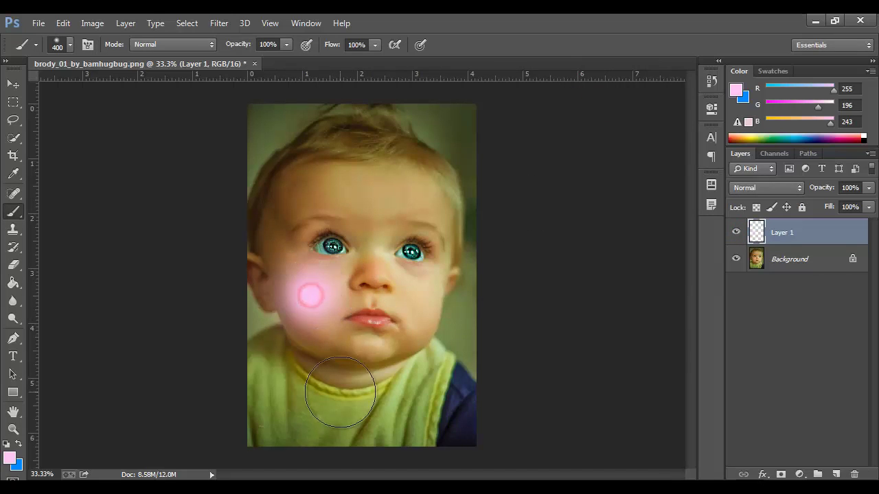
key(bracketleft)
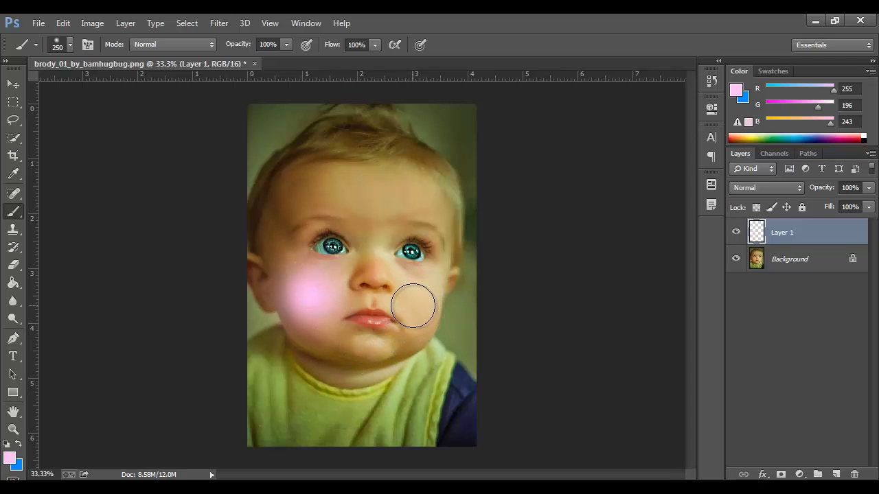
key(bracketright)
key(bracketleft)
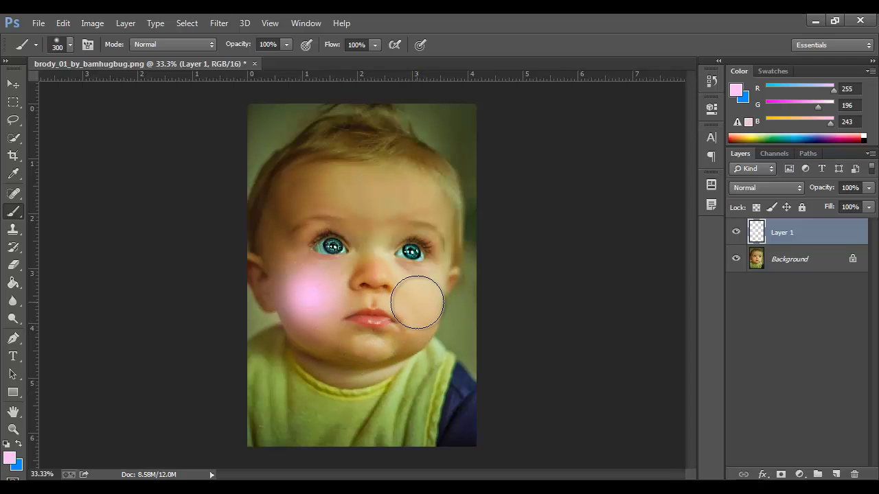
click(416, 302)
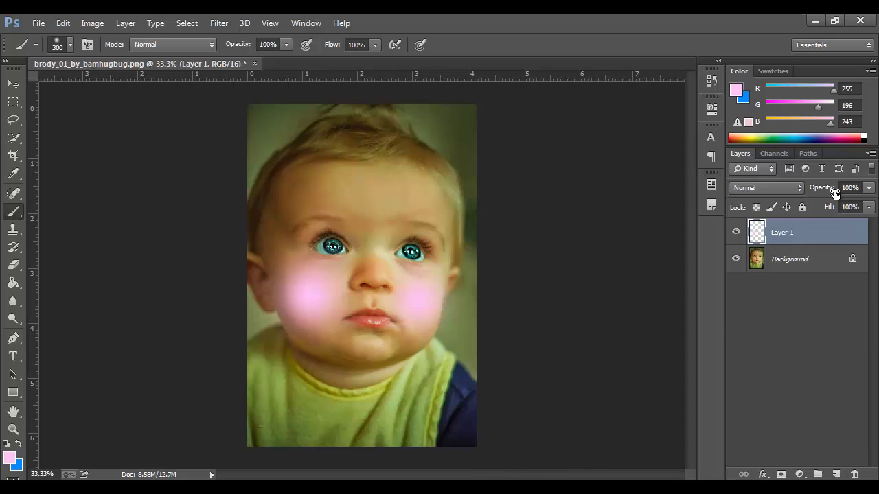
Lower Layer 1's opacity and set its blend mode to Soft Light
drag(834, 192, 820, 190)
click(767, 190)
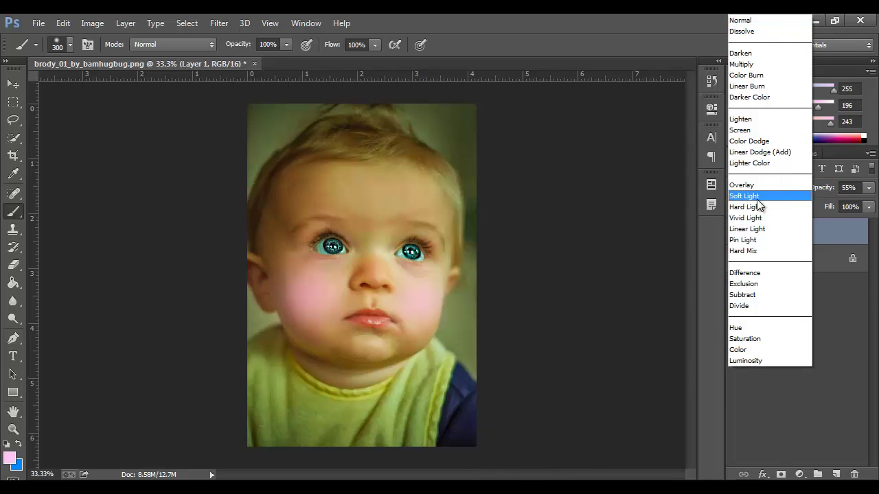
click(760, 186)
click(760, 187)
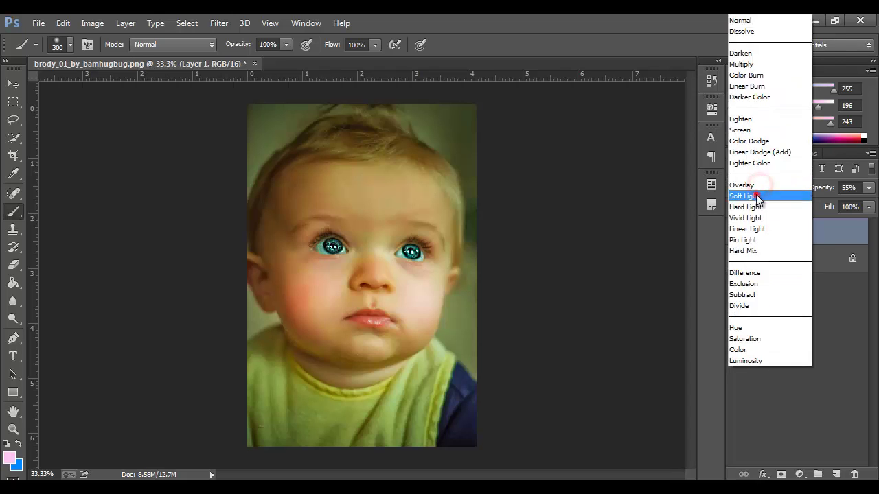
click(756, 196)
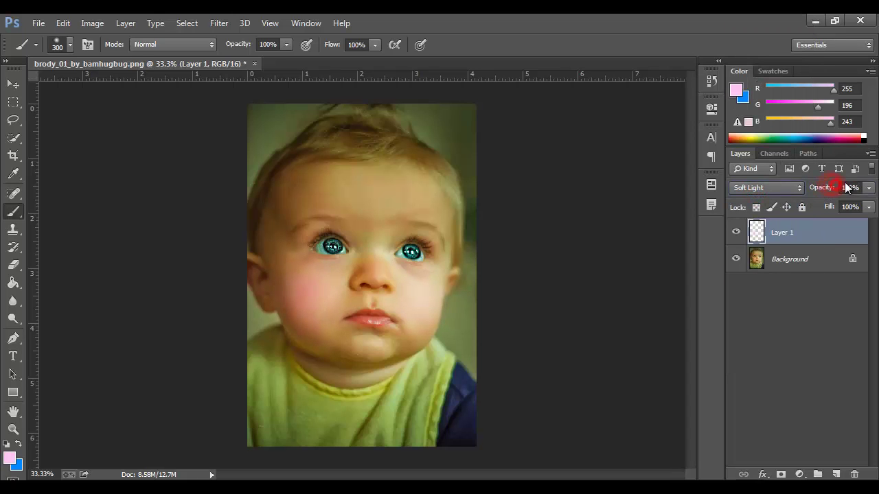
Toggle Layer 1's visibility to compare the portrait with and without blush
click(735, 228)
click(735, 230)
click(735, 233)
click(735, 235)
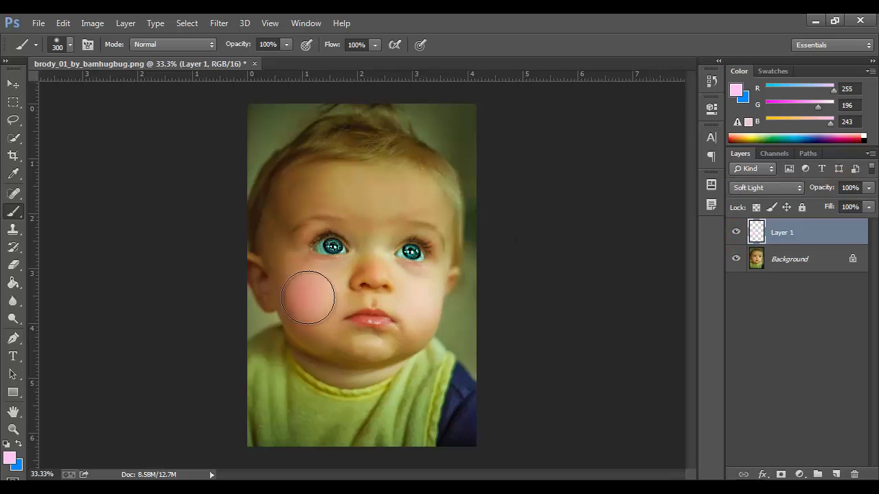
click(736, 232)
click(737, 232)
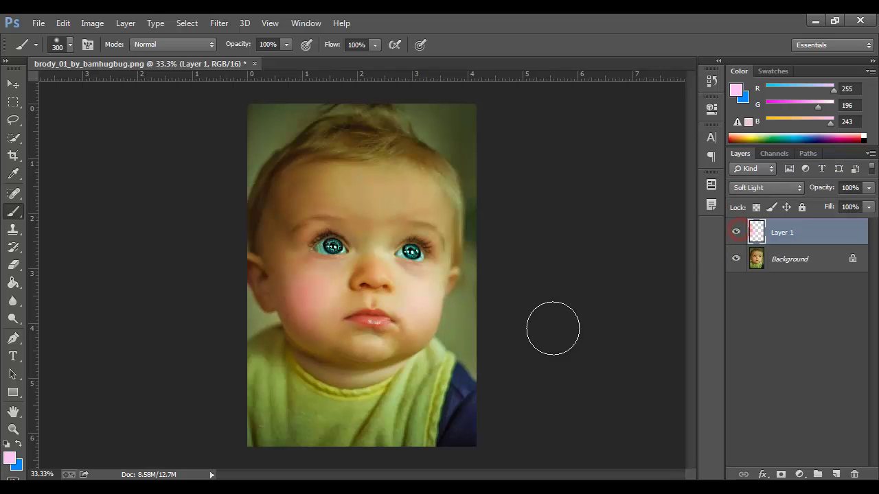
click(14, 83)
Switch to the Smudge tool with an enlarged textured 14 px brush on the Background layer
click(14, 211)
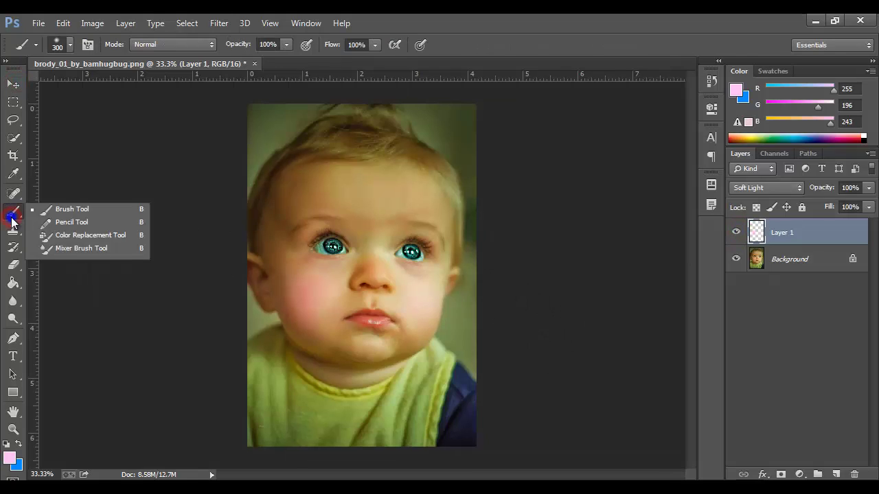
right_click(369, 131)
click(481, 40)
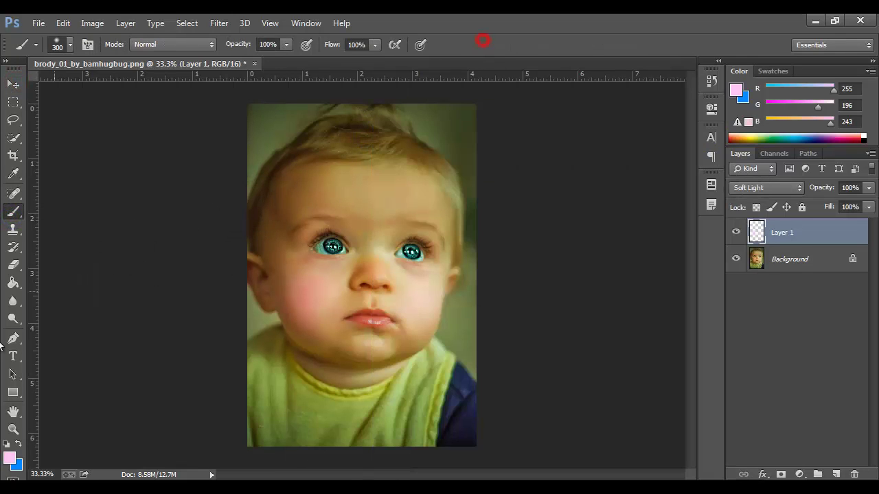
click(13, 265)
click(13, 302)
right_click(14, 312)
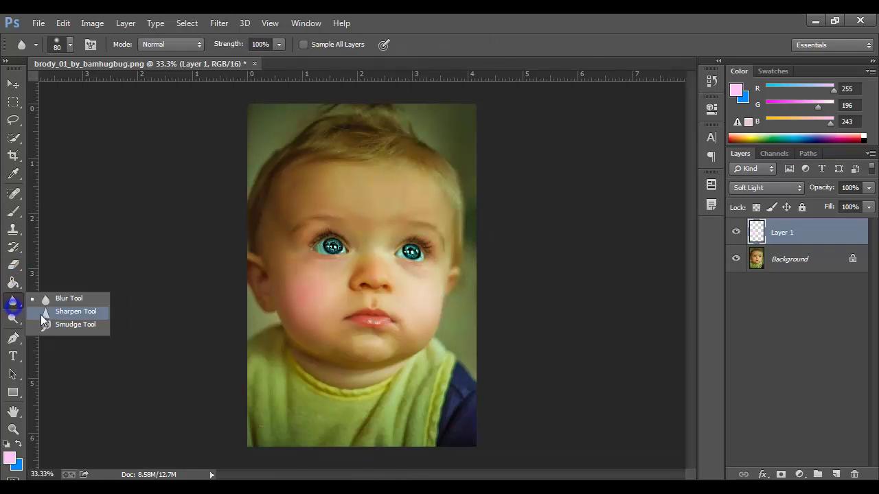
click(51, 321)
right_click(293, 180)
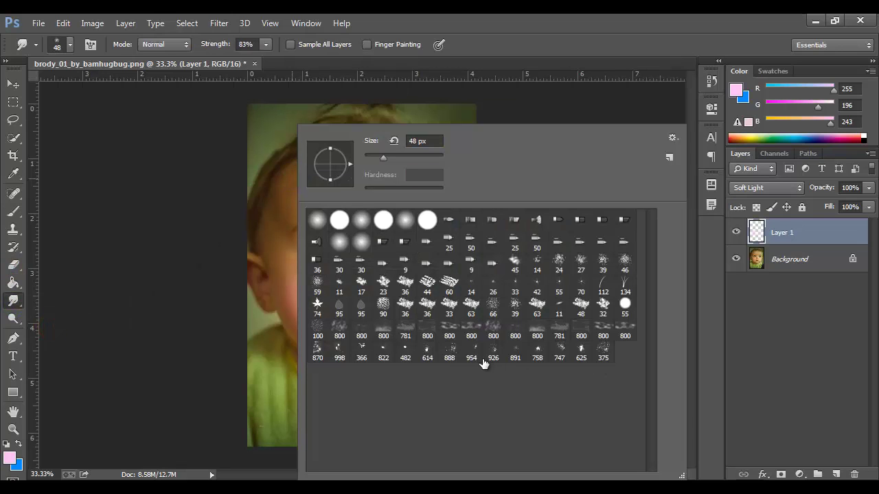
click(537, 264)
drag(363, 162, 381, 158)
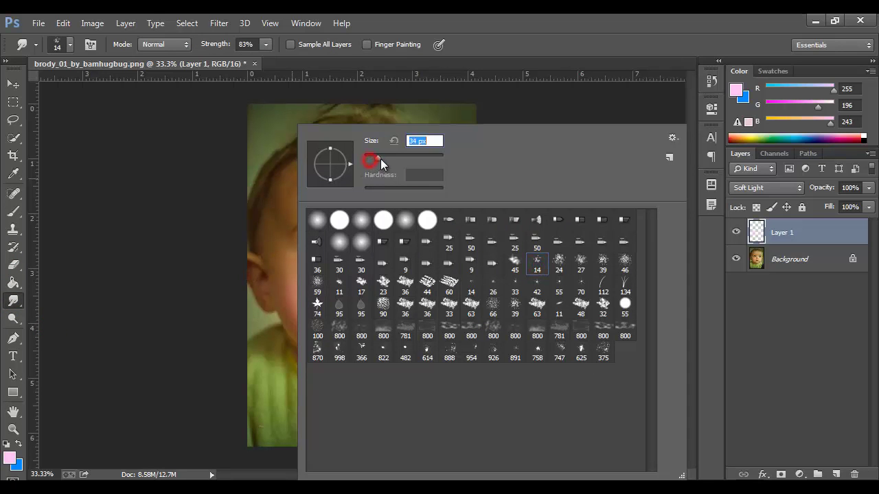
click(499, 31)
click(789, 259)
Zoom in and smudge the hair above the forehead and along the left hairline
key(ctrl+plus)
key(ctrl+plus)
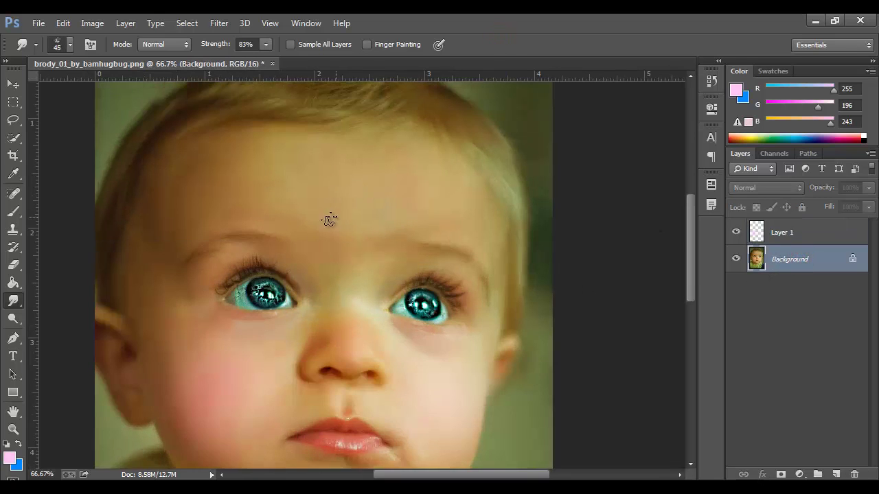
scroll(329, 220, up, 3)
mouse_move(275, 180)
mouse_down()
mouse_move(248, 191)
mouse_move(392, 201)
mouse_up()
mouse_move(308, 234)
mouse_down()
mouse_move(353, 216)
mouse_move(257, 233)
mouse_move(262, 221)
mouse_move(327, 246)
mouse_up()
drag(212, 265, 226, 243)
drag(173, 251, 187, 235)
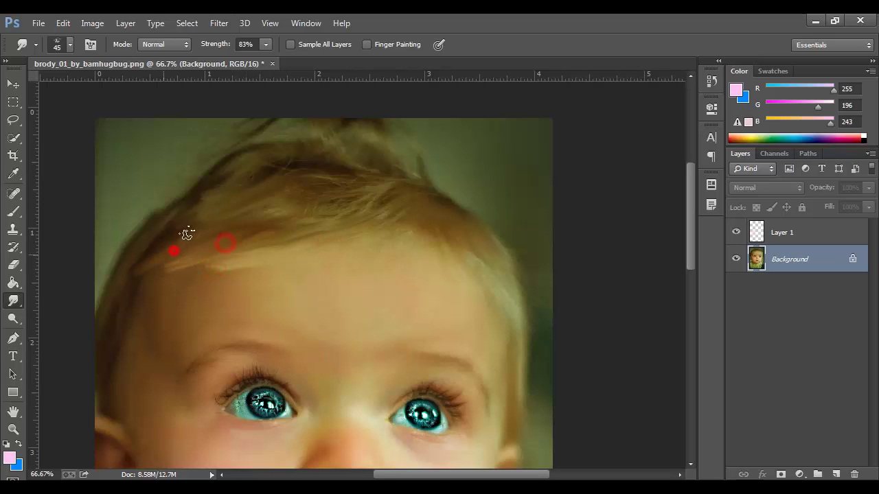
drag(138, 268, 179, 248)
drag(339, 198, 274, 206)
mouse_move(304, 178)
mouse_down()
mouse_move(269, 178)
mouse_move(181, 208)
mouse_move(135, 251)
mouse_move(108, 320)
mouse_up()
drag(244, 226, 273, 204)
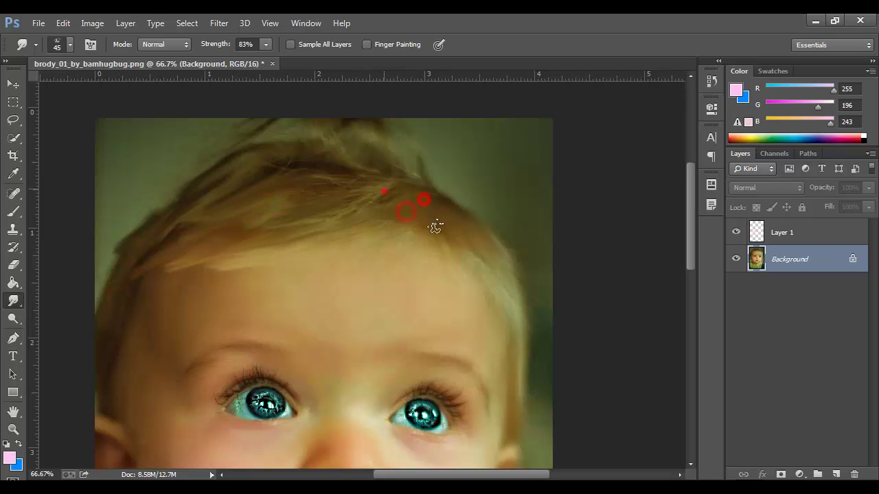
Smudge the right hairline and crown hair, then zoom out to 33.3%
drag(445, 213, 483, 236)
mouse_move(500, 265)
mouse_down()
mouse_move(517, 341)
mouse_move(515, 392)
mouse_up()
drag(484, 285, 449, 255)
mouse_move(390, 224)
mouse_down()
mouse_move(408, 223)
mouse_move(401, 232)
mouse_up()
mouse_move(394, 201)
mouse_down()
mouse_move(373, 174)
mouse_move(335, 162)
mouse_move(304, 196)
mouse_up()
drag(290, 149, 320, 157)
mouse_move(286, 181)
mouse_down()
mouse_move(356, 199)
mouse_move(263, 155)
mouse_move(317, 187)
mouse_move(307, 188)
mouse_up()
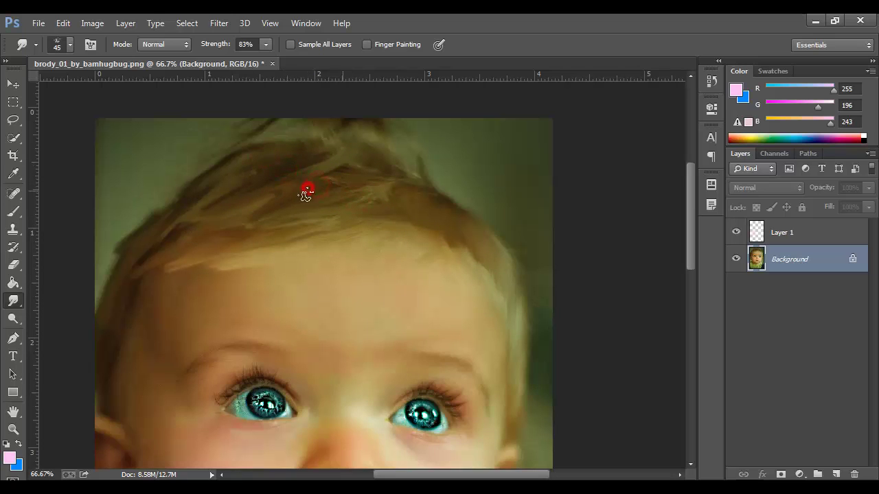
key(ctrl+minus)
key(ctrl+minus)
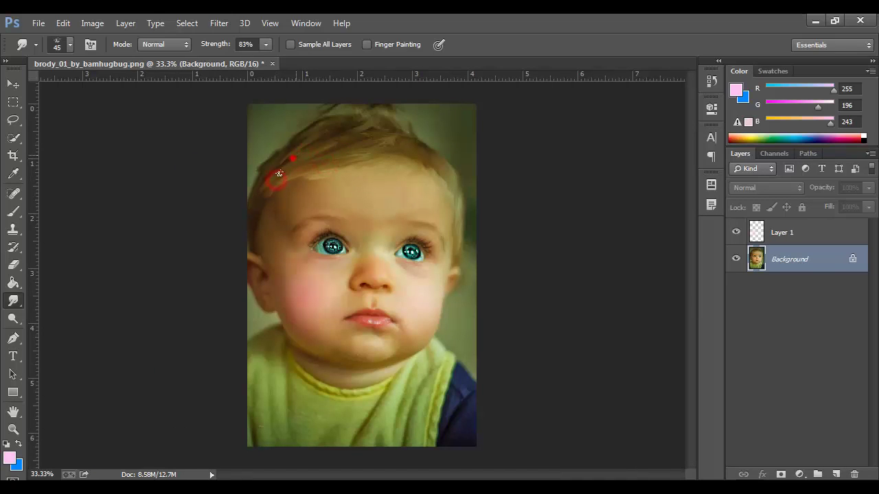
Merge Layer 1 and the Background into a single Background layer
shift+click(793, 234)
right_click(796, 237)
click(572, 399)
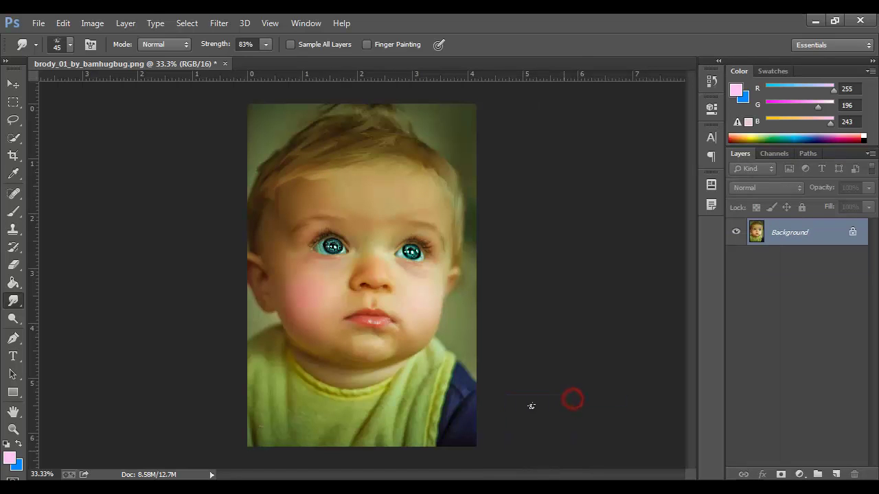
In Camera Raw, set Exposure +0.25, Highlights +63, Shadows +14 and raise Clarity
click(220, 25)
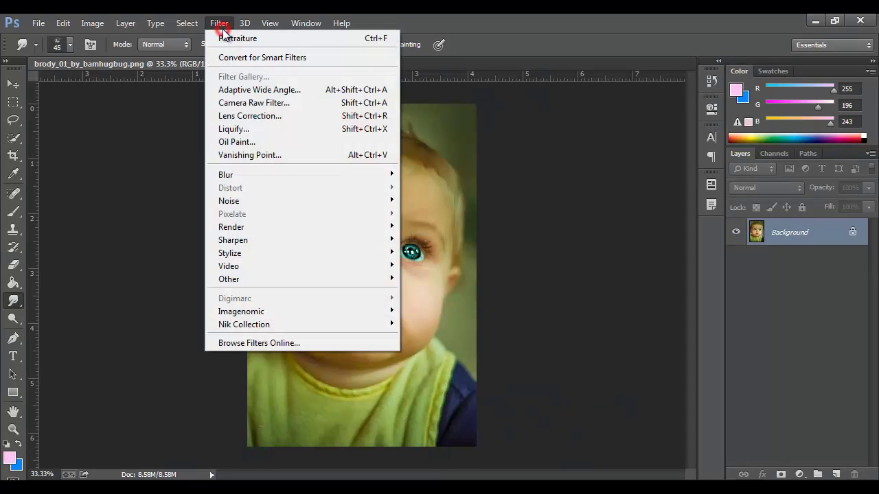
click(241, 99)
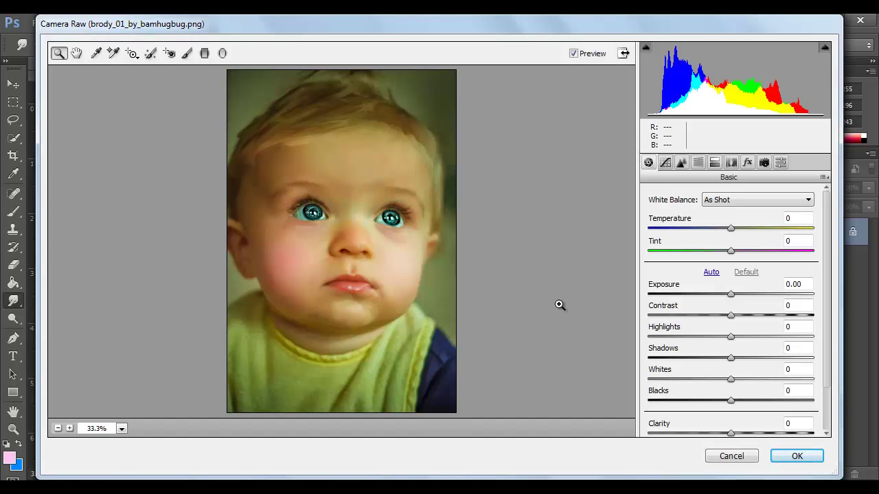
drag(731, 294, 716, 294)
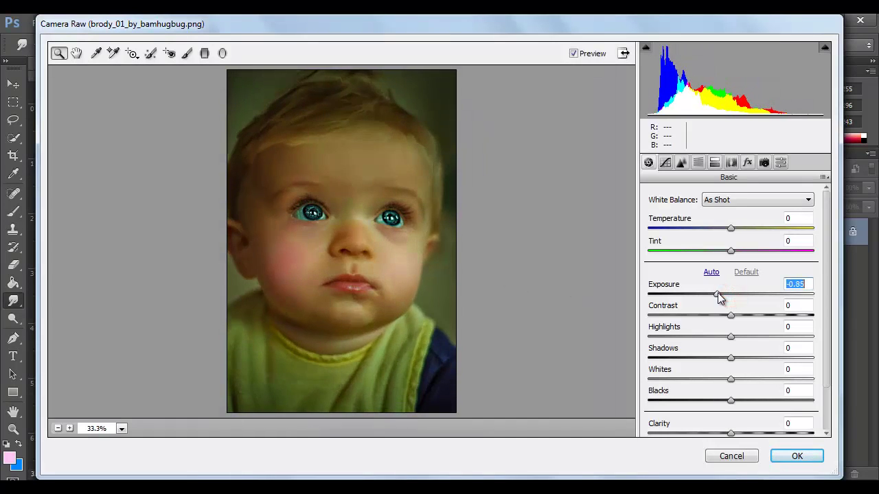
drag(732, 337, 781, 332)
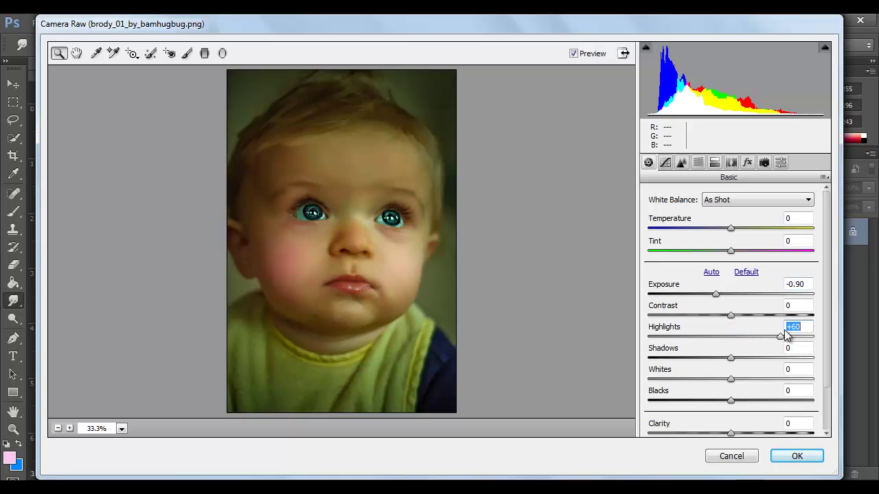
drag(718, 294, 729, 294)
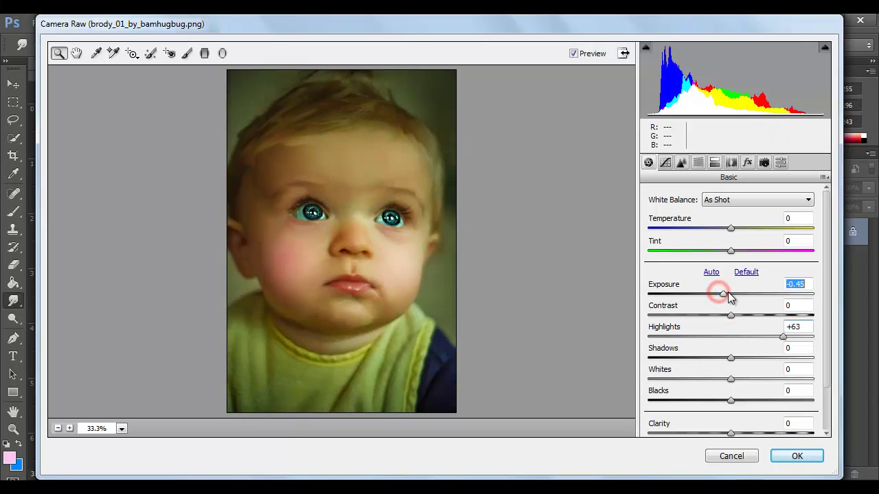
drag(732, 357, 741, 357)
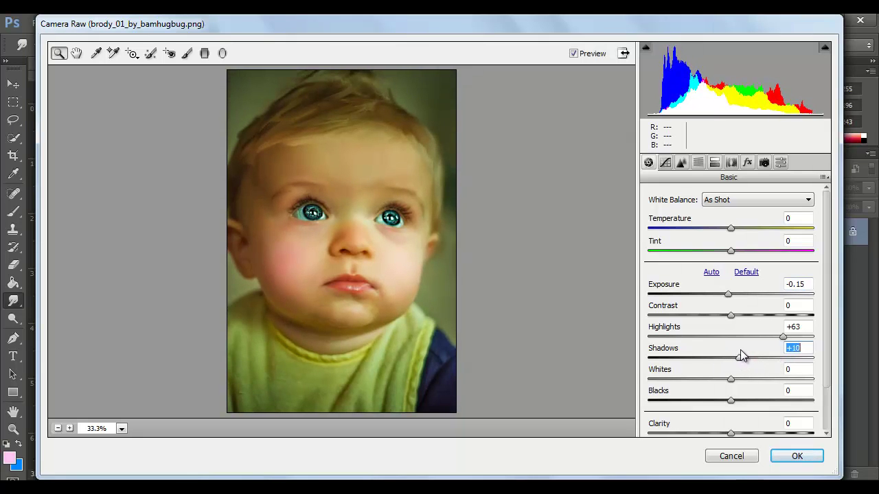
drag(733, 295, 735, 295)
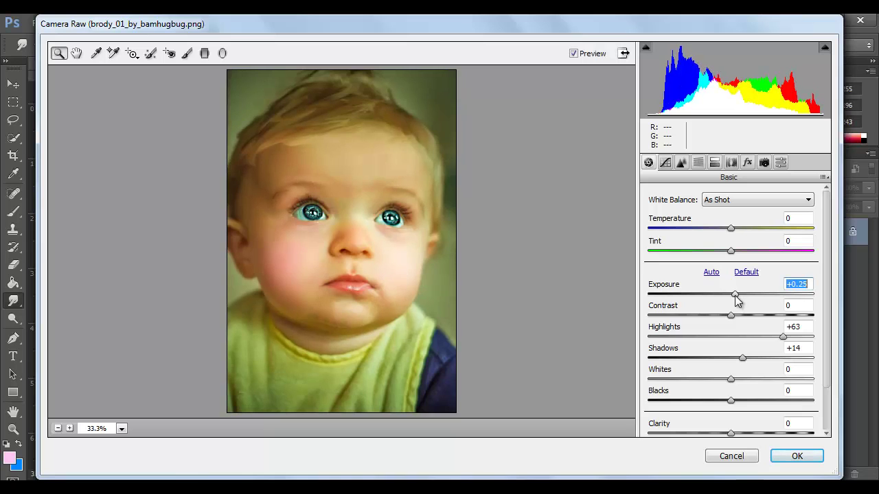
drag(826, 376, 828, 420)
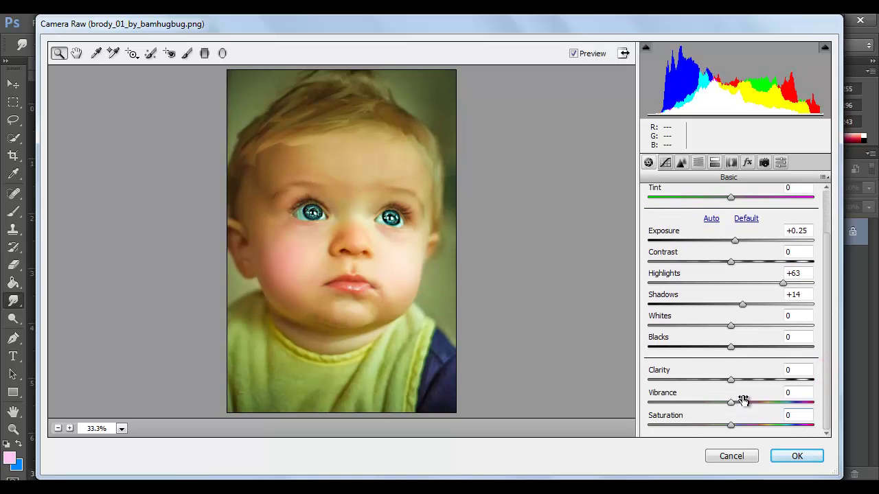
drag(732, 379, 775, 378)
In Camera Raw's Detail tab, sharpen with Amount 53 and Radius 0.5
click(682, 163)
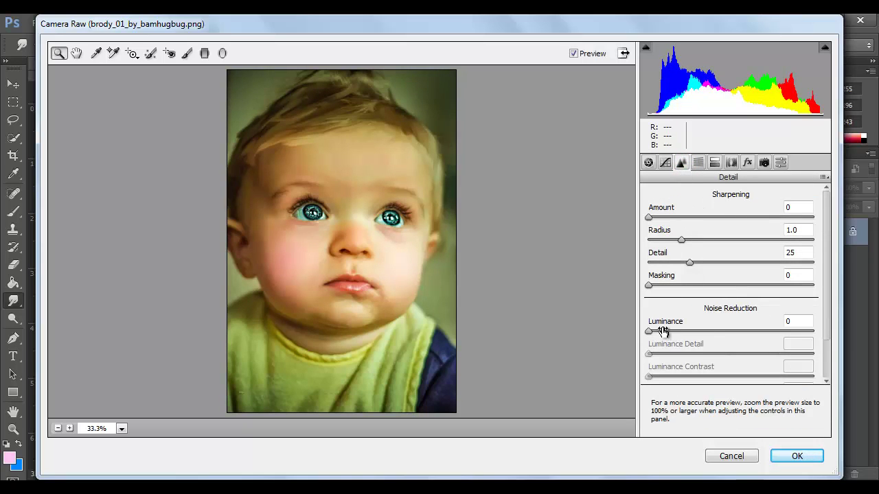
drag(650, 218, 679, 218)
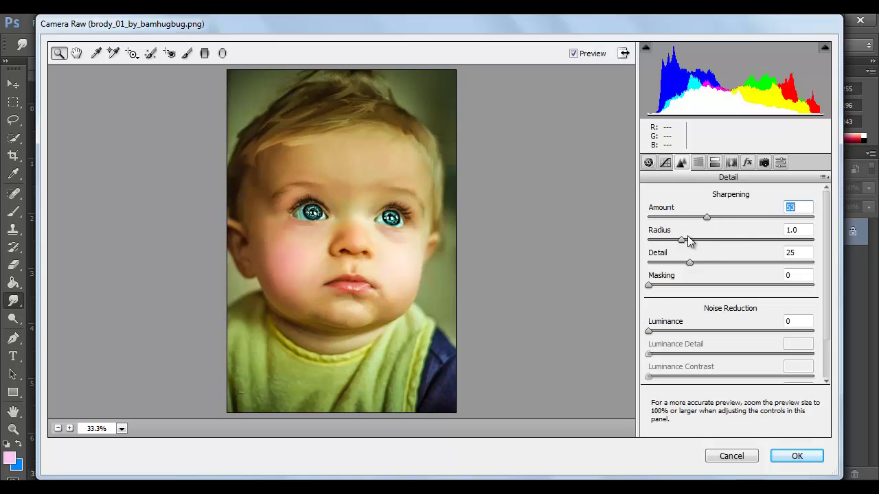
mouse_move(683, 239)
mouse_down()
mouse_move(761, 237)
mouse_move(690, 240)
mouse_up()
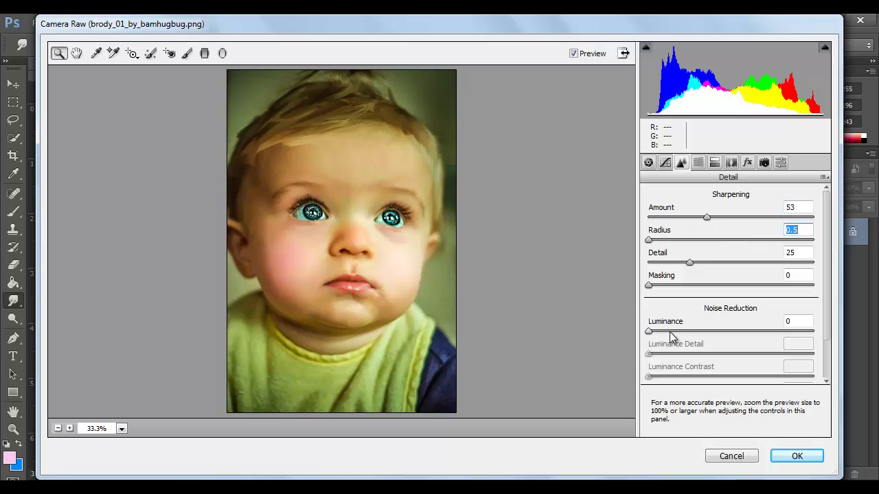
Set Luminance noise reduction 74, tweak Luminance Detail, Contrast 67, and apply Camera Raw
drag(649, 331, 741, 333)
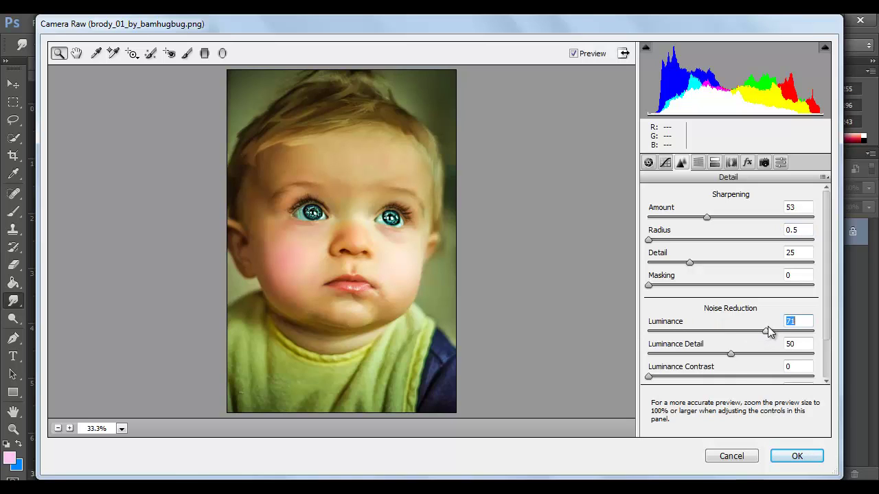
drag(771, 326, 772, 325)
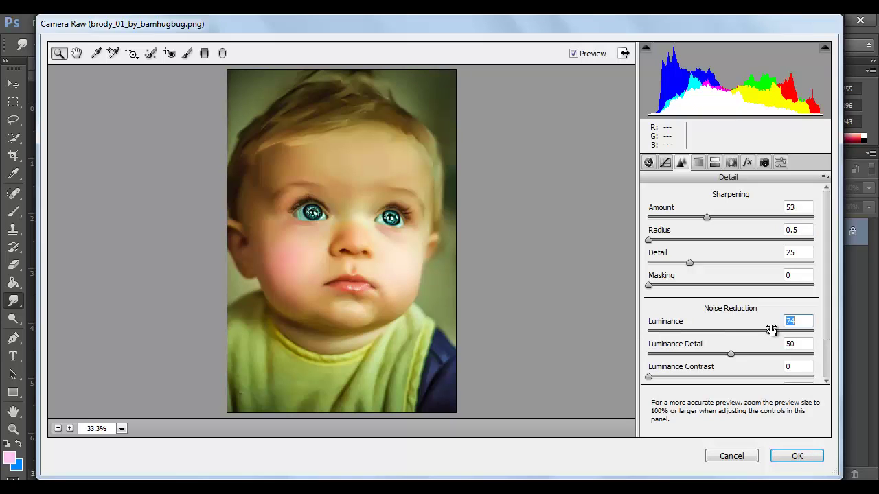
click(730, 354)
drag(698, 355, 760, 348)
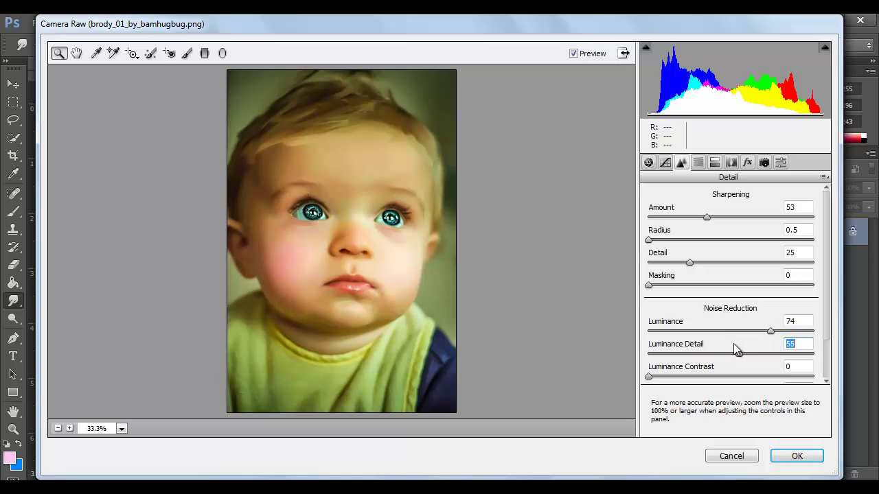
drag(733, 344, 731, 343)
click(649, 376)
mouse_move(656, 380)
mouse_down()
mouse_move(759, 364)
mouse_move(724, 362)
mouse_up()
click(796, 456)
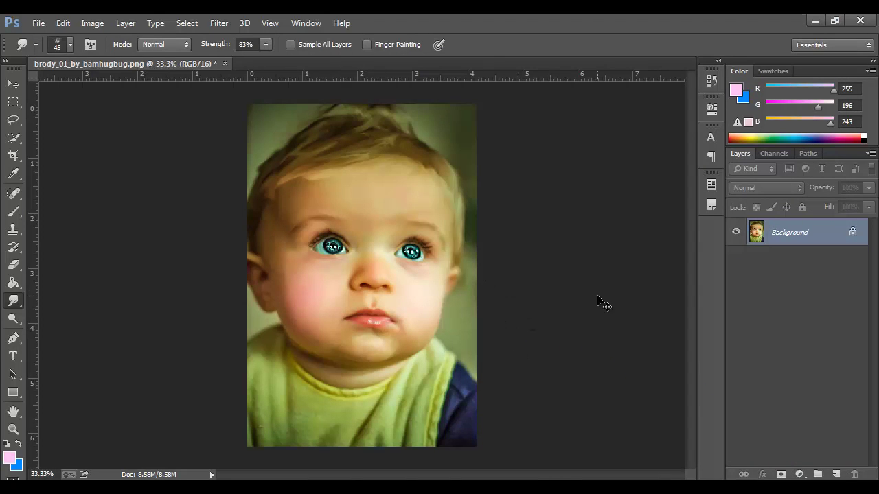
Undo to compare before and after Camera Raw, then launch Nik Color Efex Pro 4
key(ctrl+z)
key(ctrl+z)
click(218, 24)
mouse_move(245, 324)
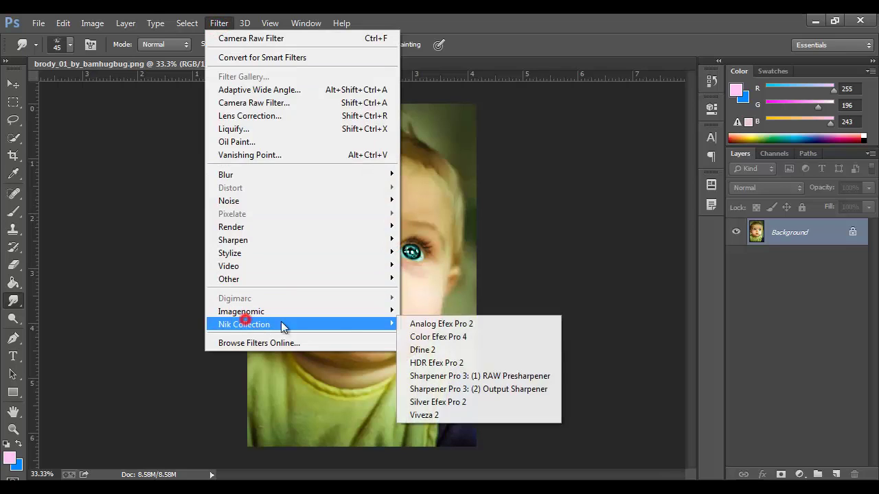
click(433, 336)
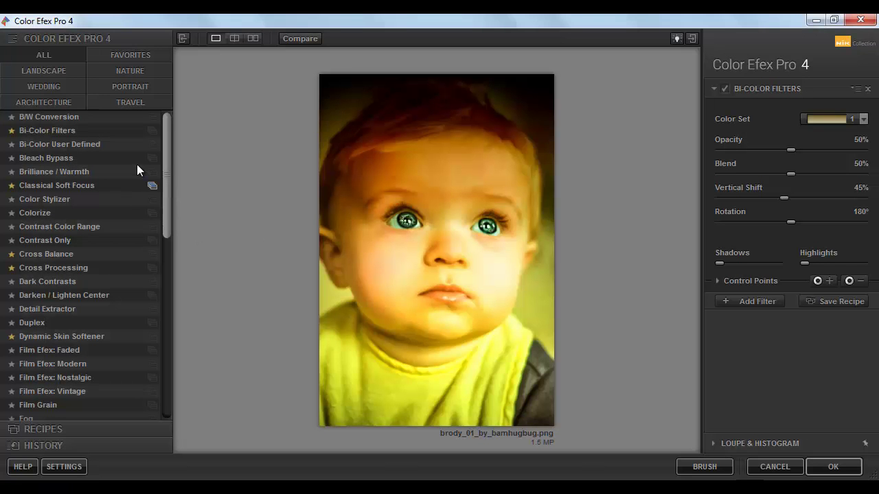
Preview Bleach Bypass, Brilliance/Warmth, Soft Focus, Contrast Only, then apply Cross Processing B02 at 33%
click(61, 163)
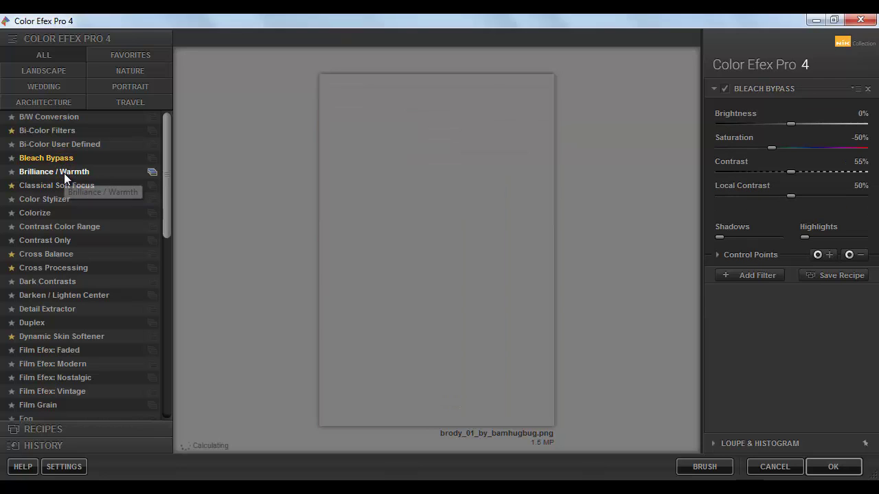
click(64, 173)
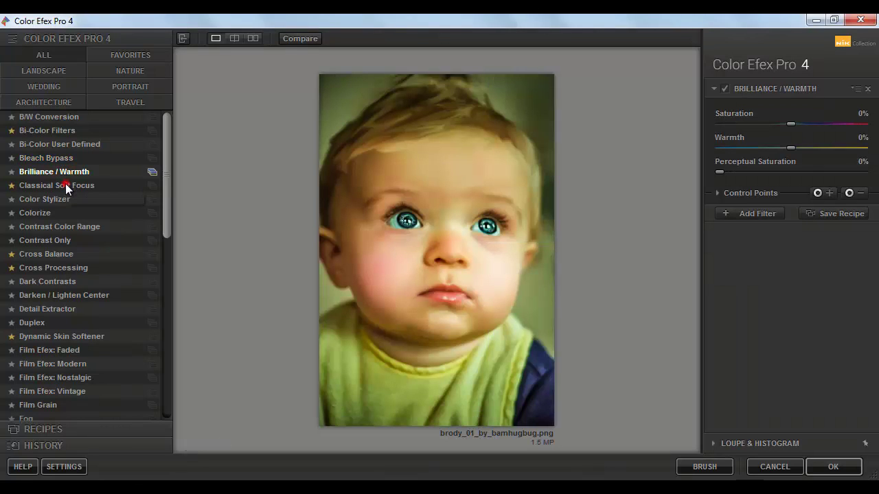
click(66, 184)
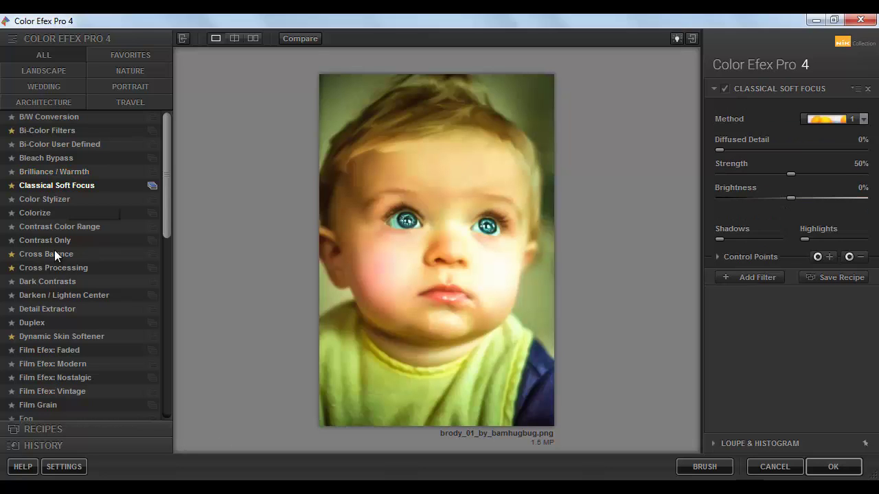
click(54, 242)
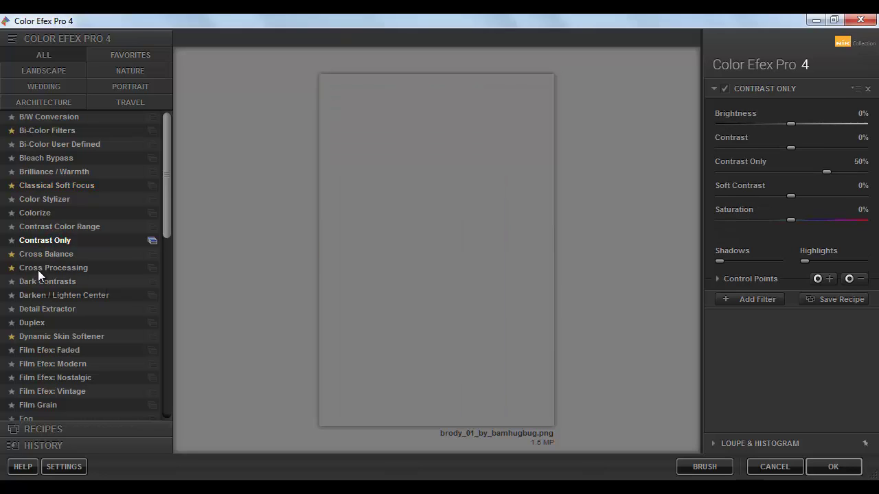
click(38, 271)
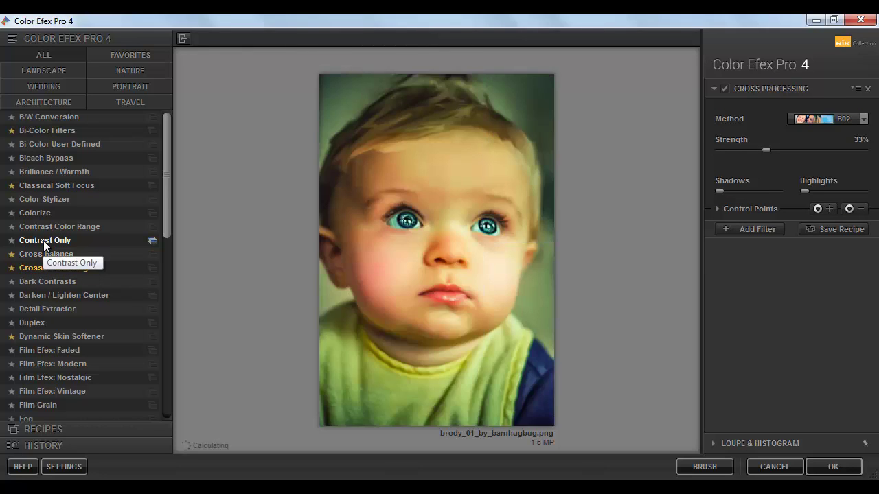
click(43, 241)
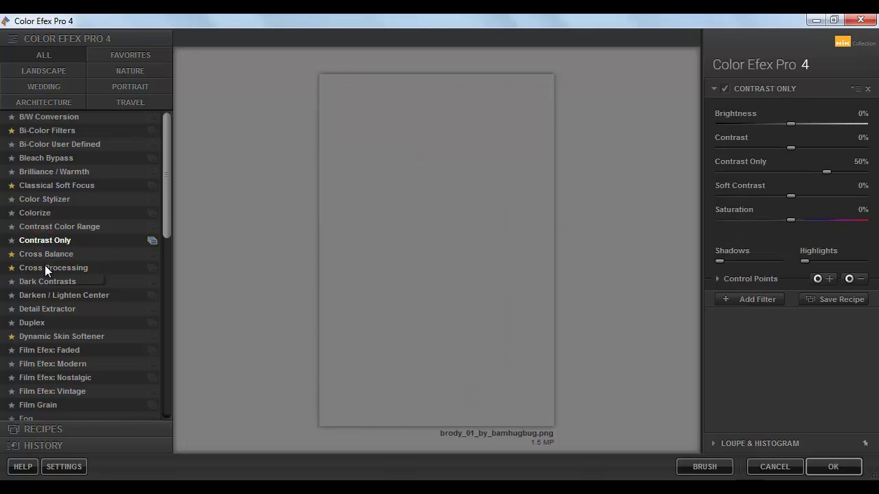
click(45, 268)
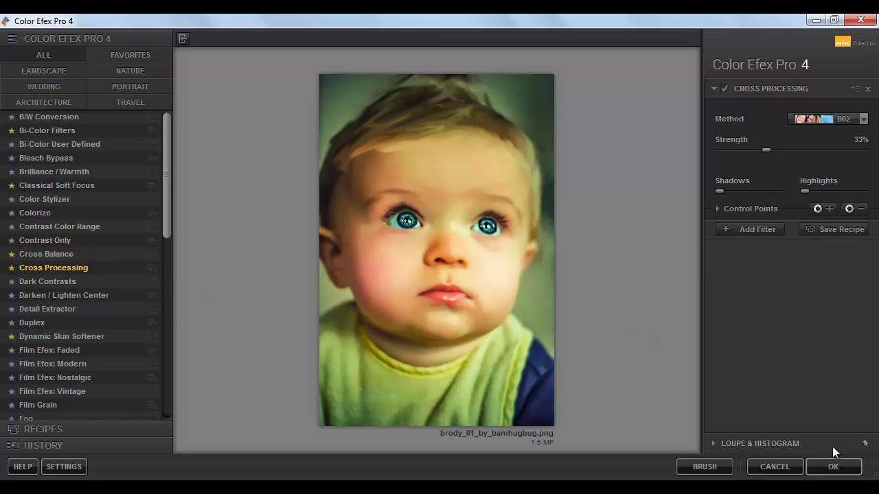
click(833, 466)
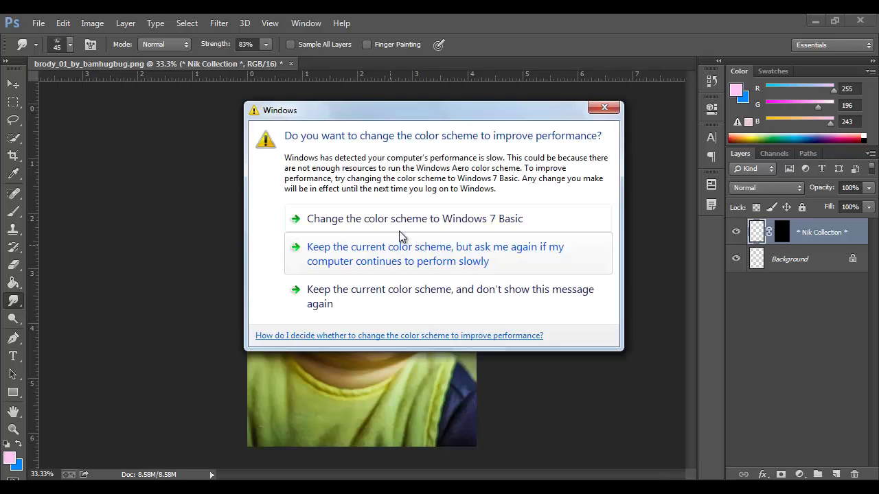
Keep the current Windows colour scheme so Photoshop finishes adding the Nik layer
click(401, 239)
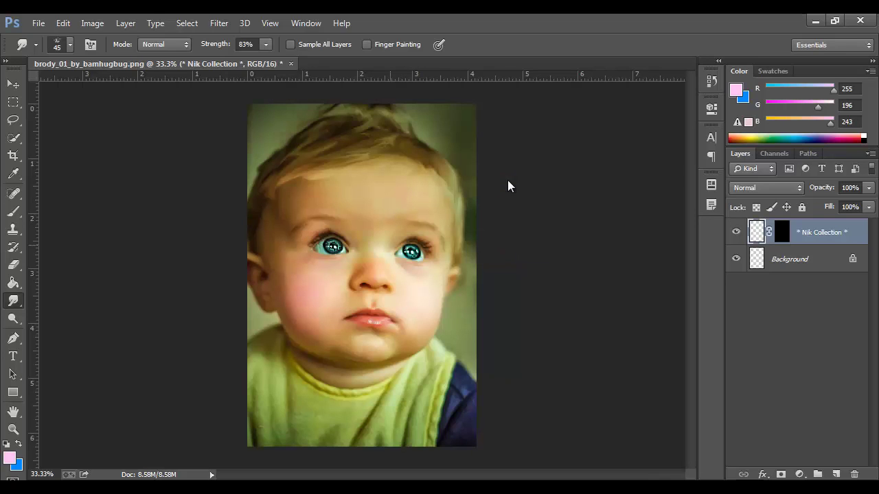
click(735, 233)
click(735, 233)
click(736, 233)
click(735, 233)
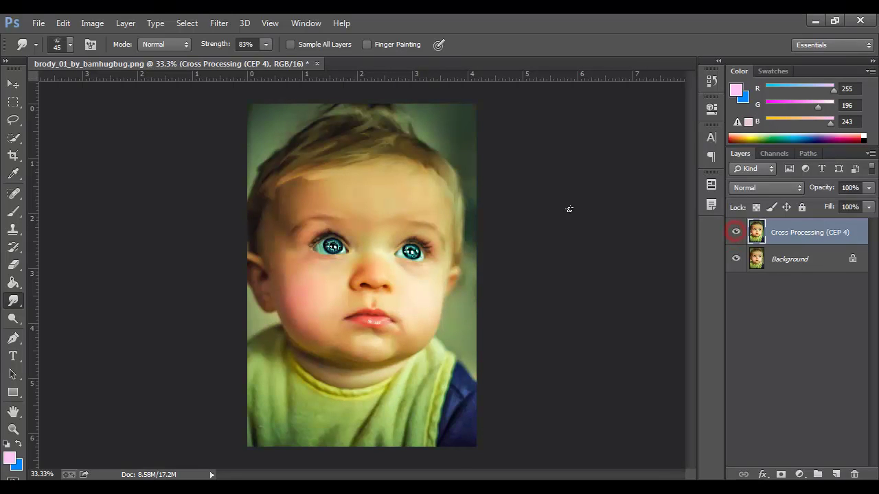
click(735, 232)
click(736, 232)
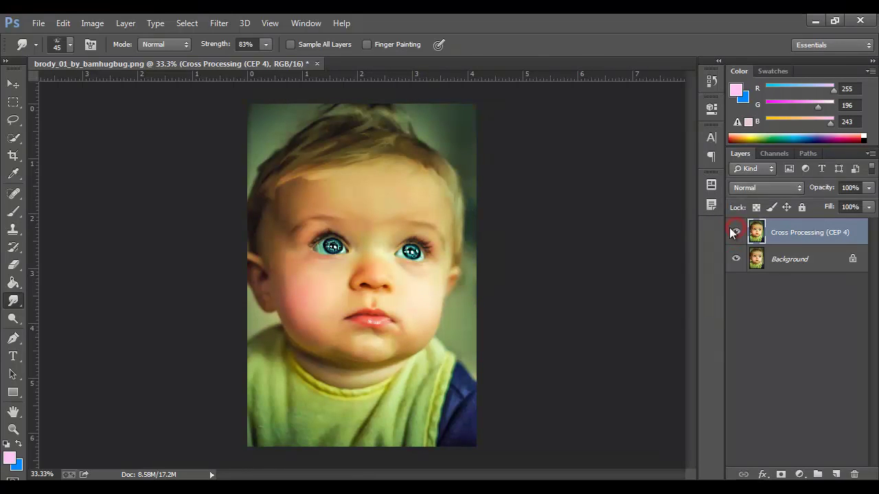